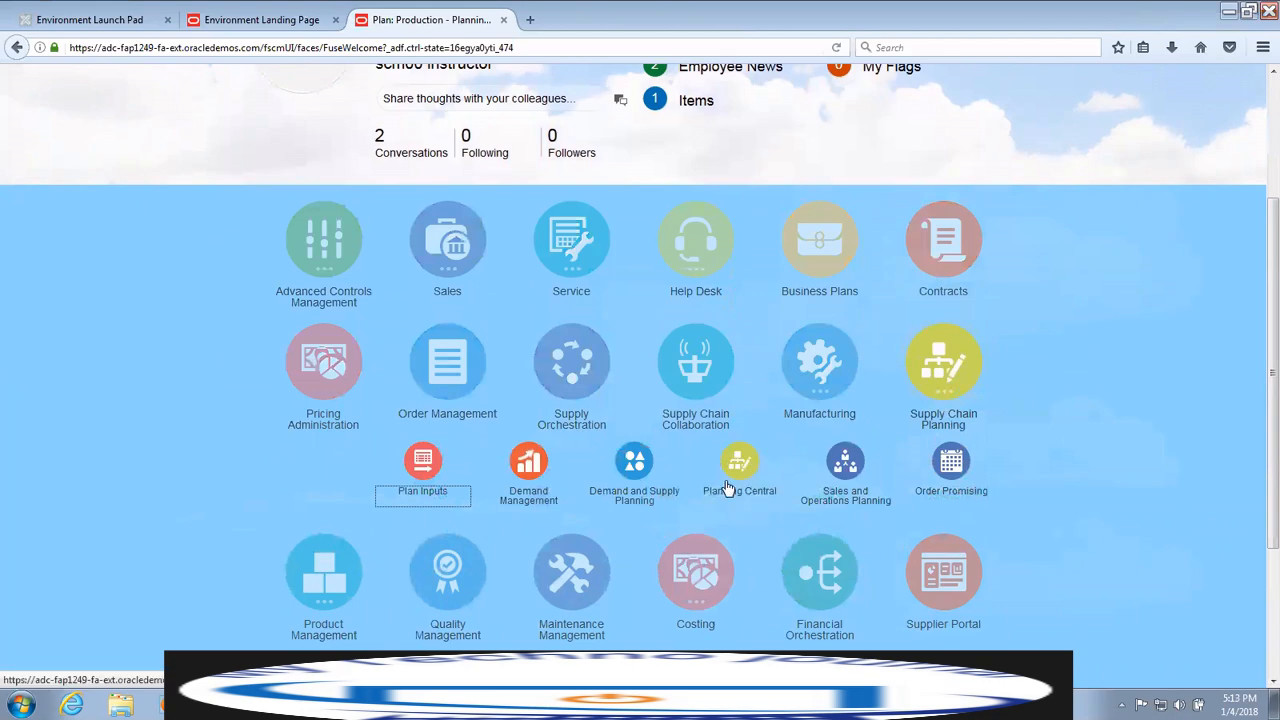
- Open the Manage Plans page of Planning Central
click(739, 473)
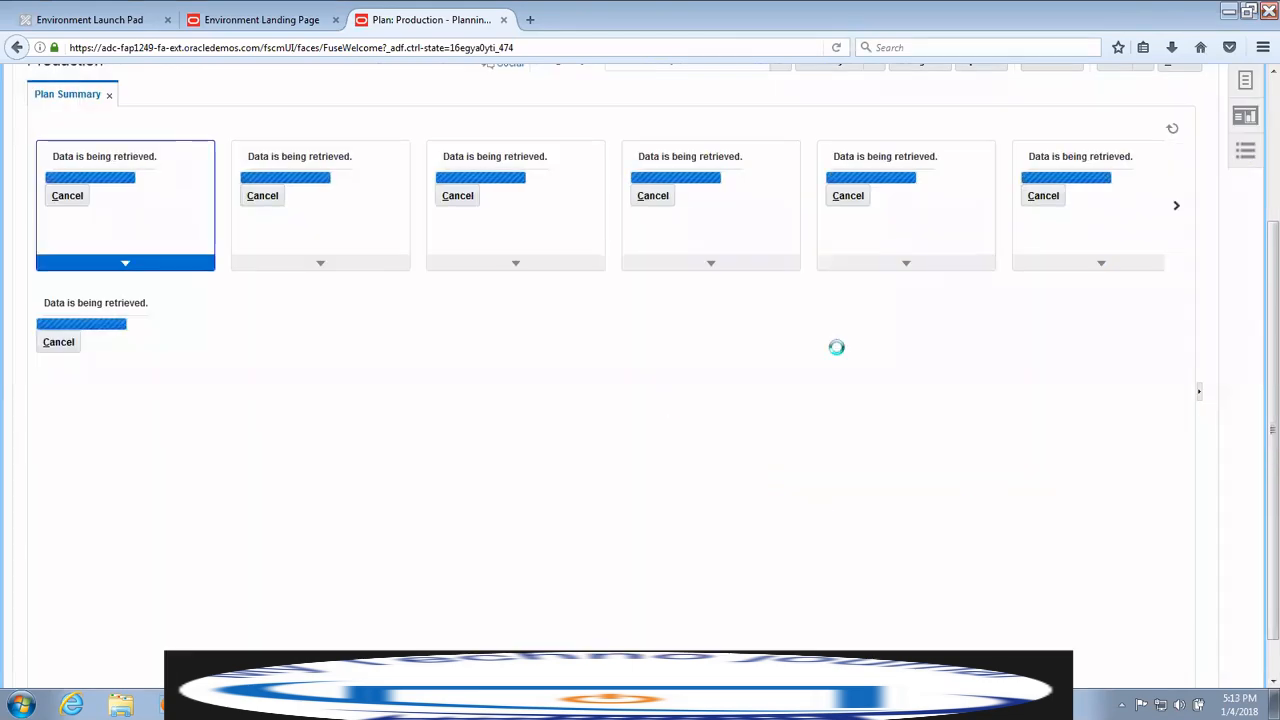
scroll(1258, 320, up, 3)
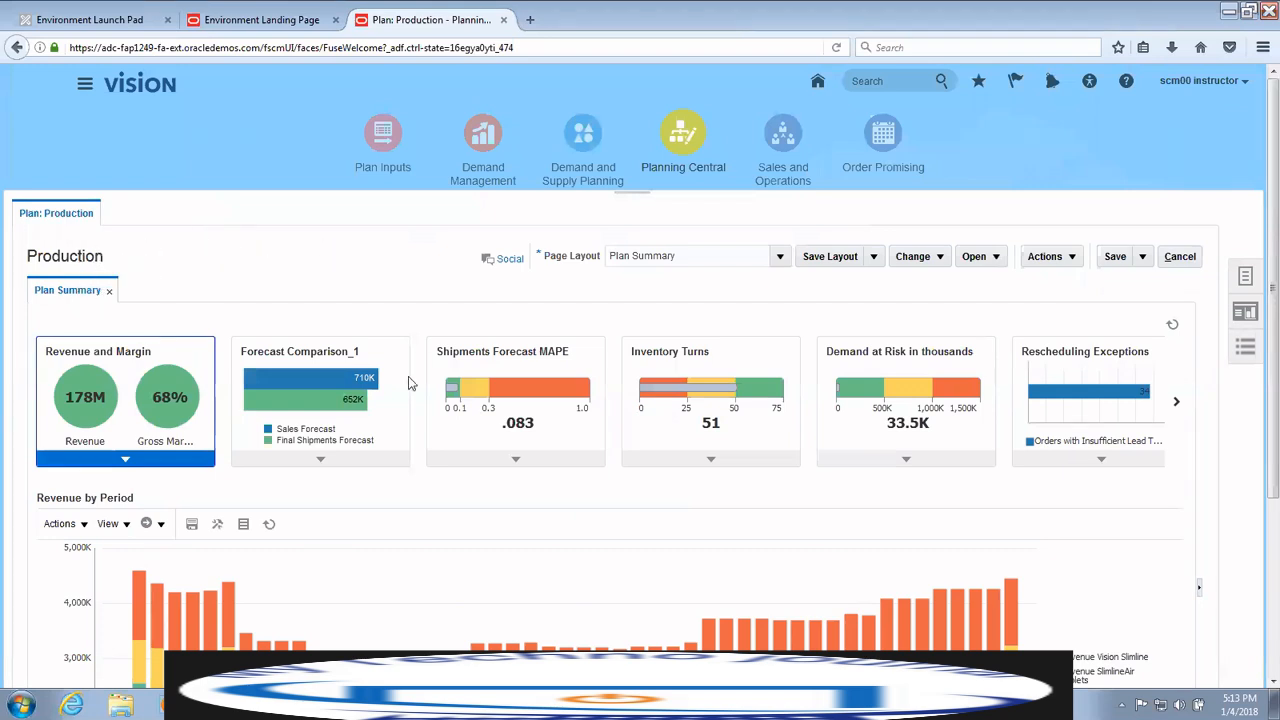
click(1245, 280)
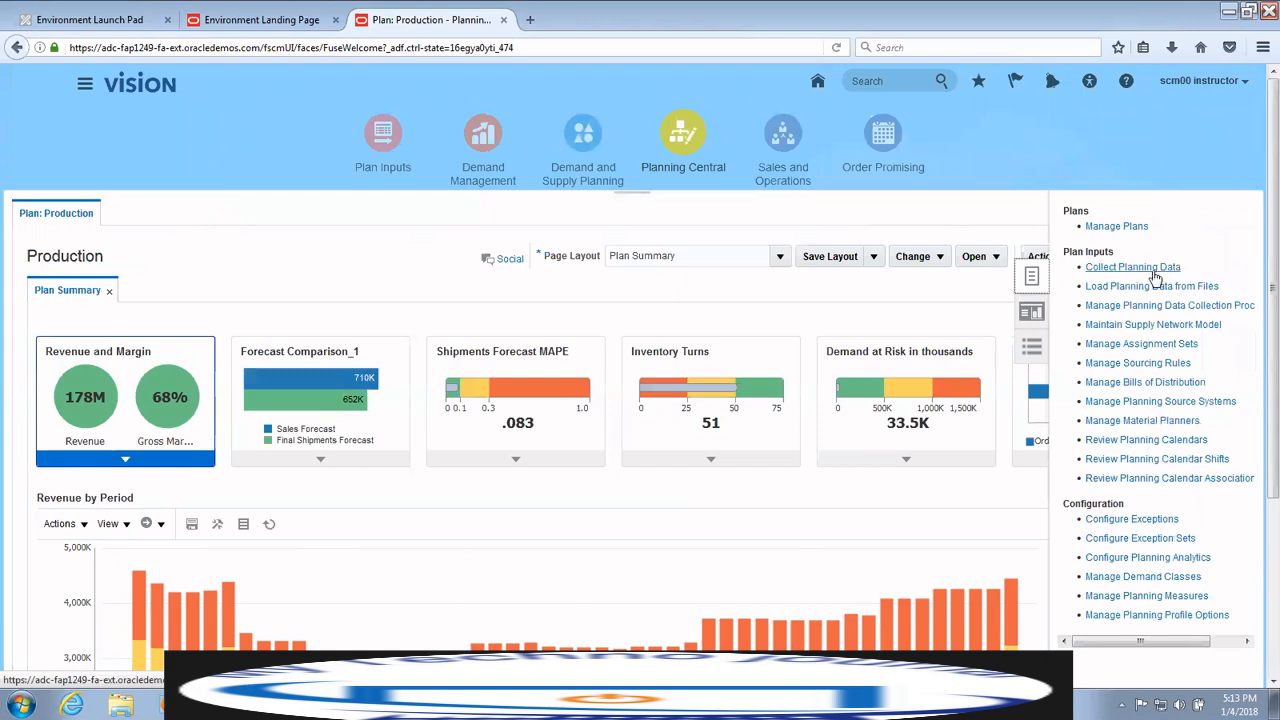
click(1115, 227)
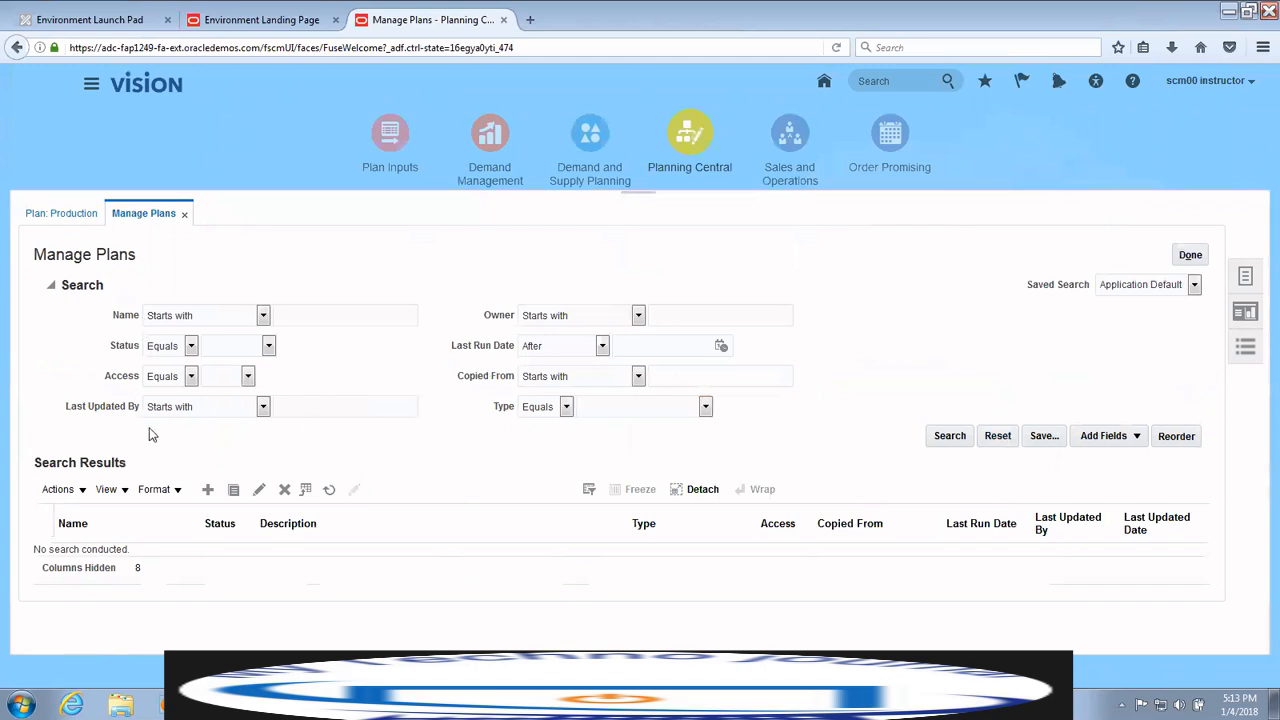
- Search for all existing plans without any filter and look through the names and types in the results
click(706, 410)
click(819, 427)
click(949, 436)
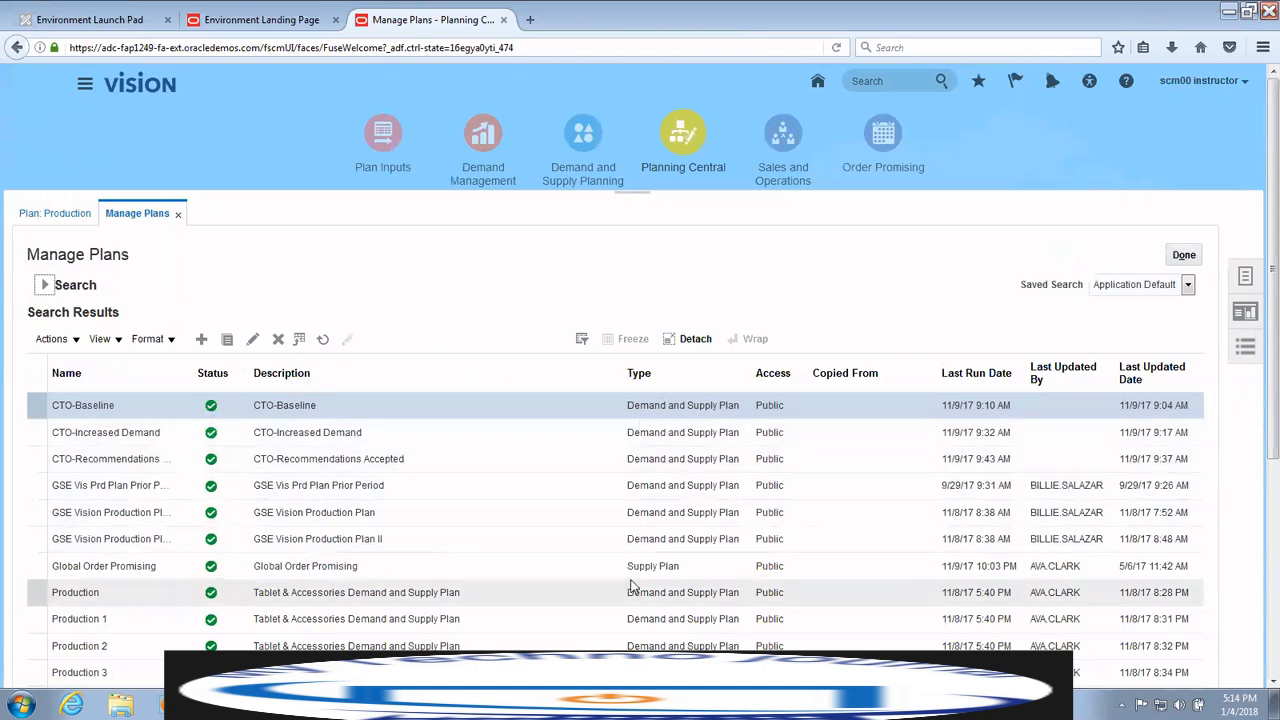
scroll(660, 575, down, 5)
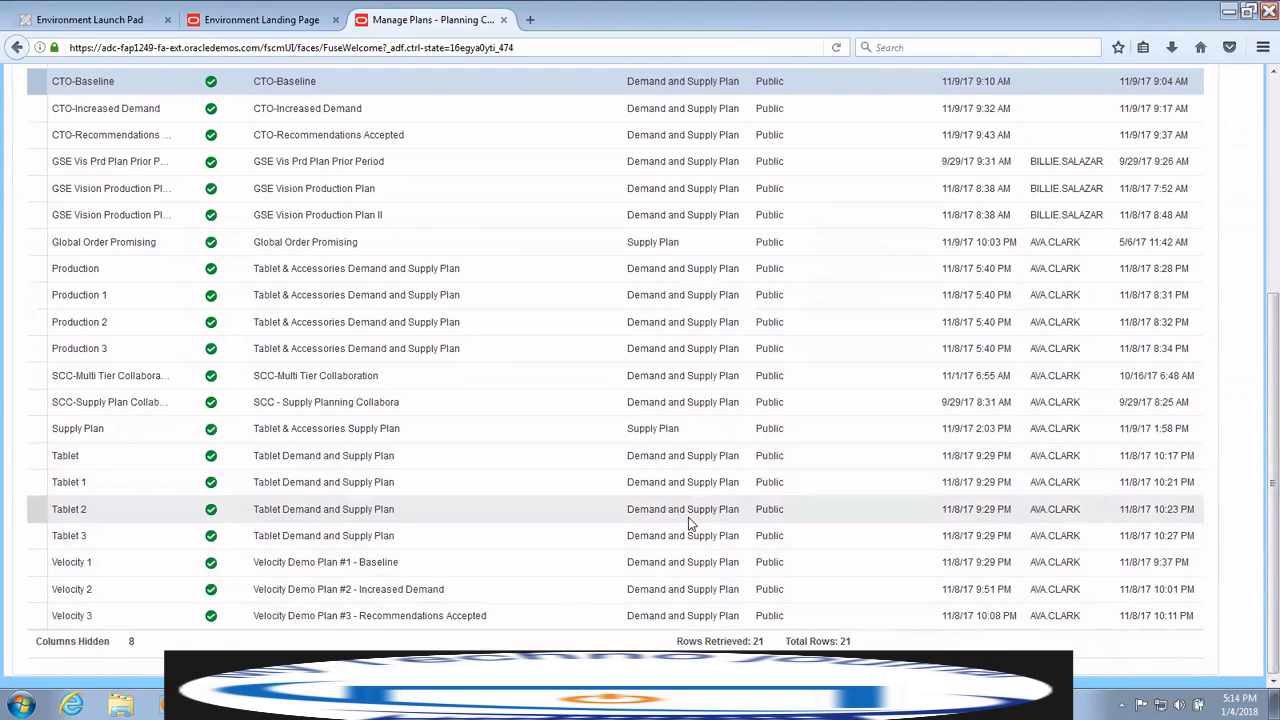
scroll(705, 430, up, 2)
scroll(714, 400, up, 4)
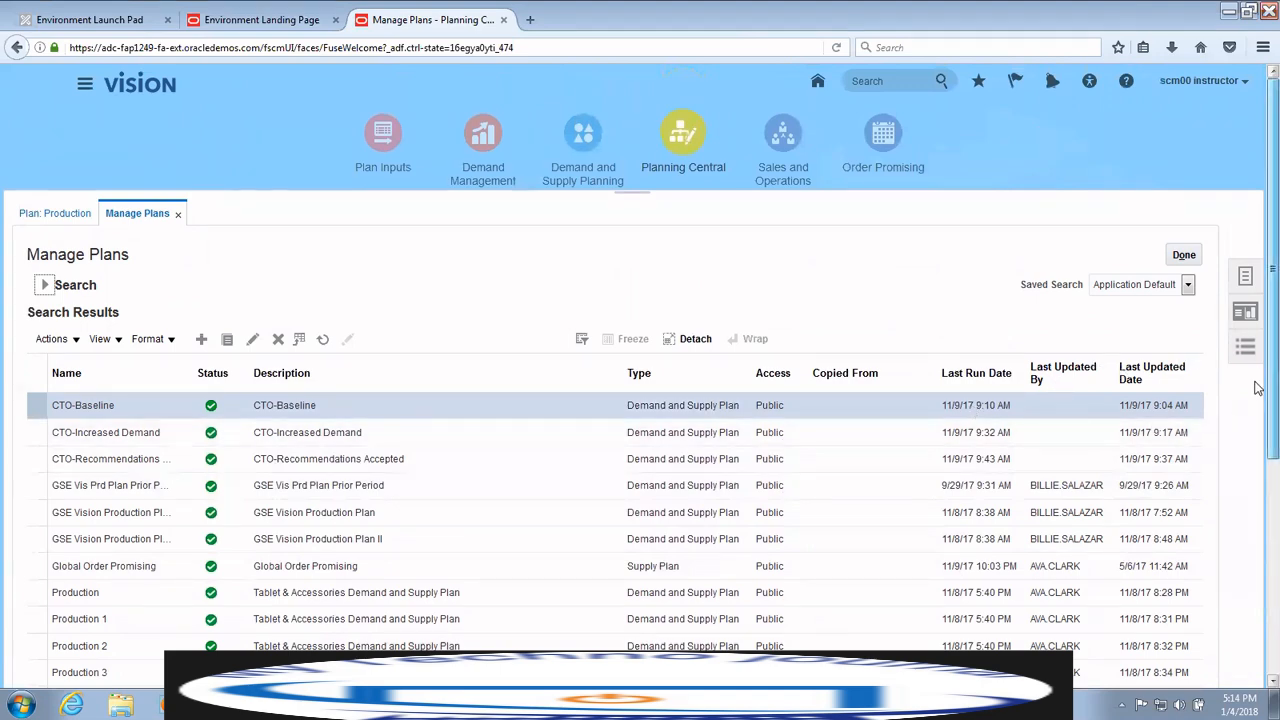
scroll(1258, 388, down, 5)
scroll(1250, 598, up, 5)
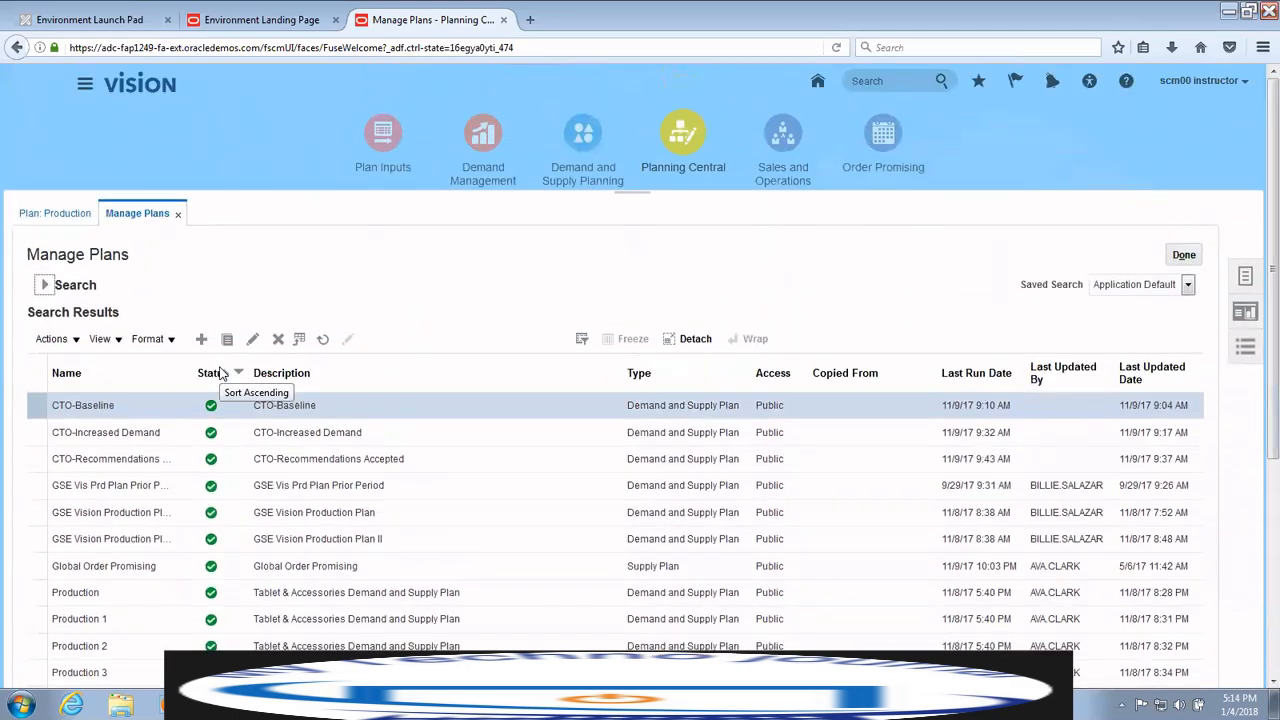
- Start creating a new plan from the Manage Plans search results
click(76, 342)
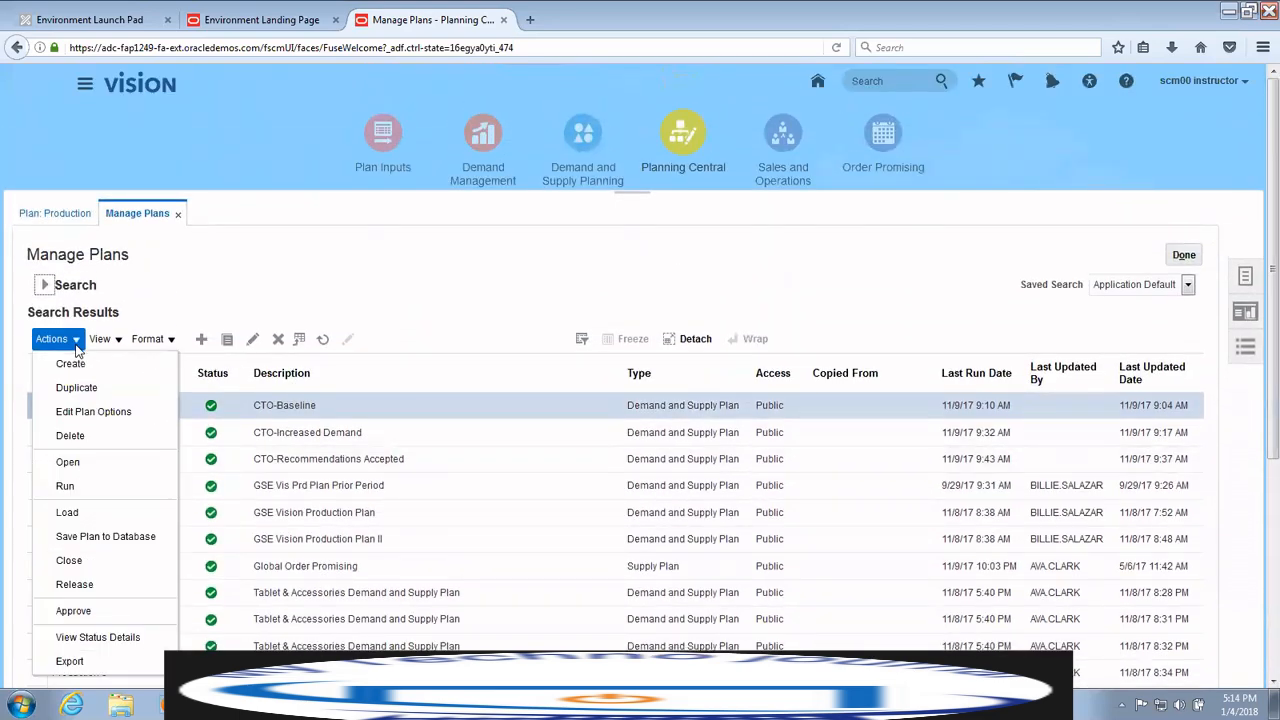
click(150, 339)
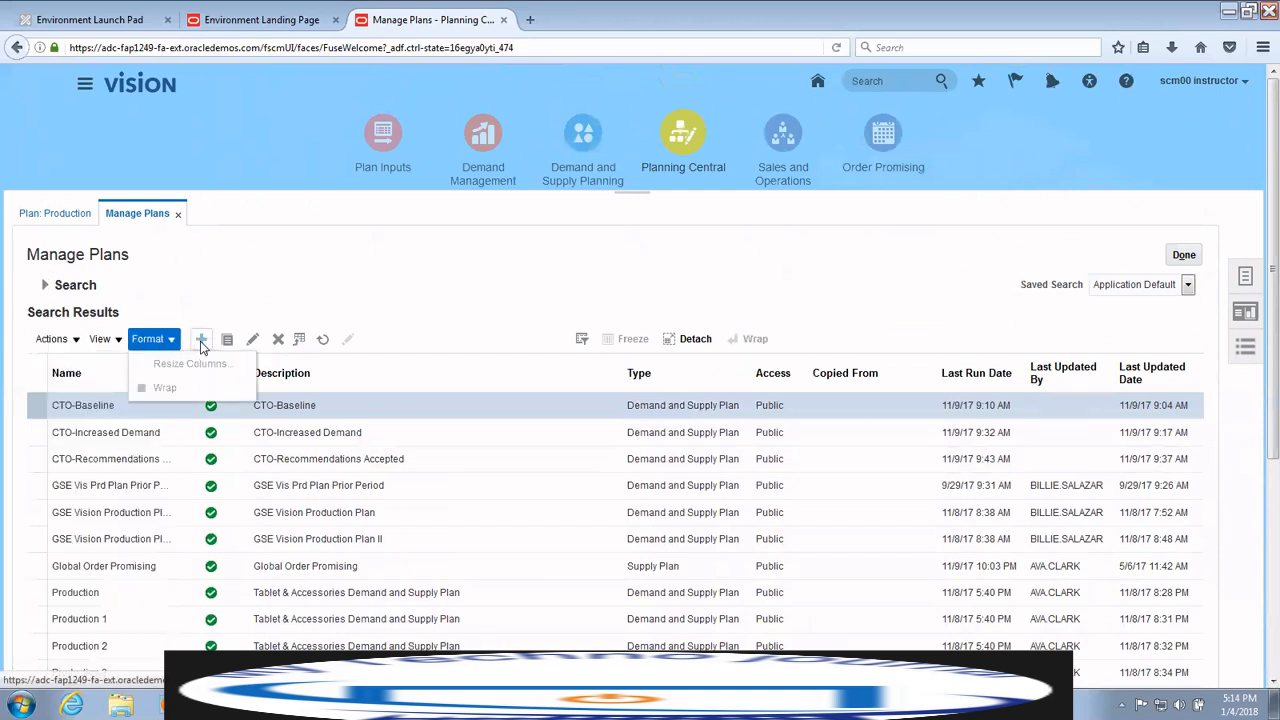
click(201, 342)
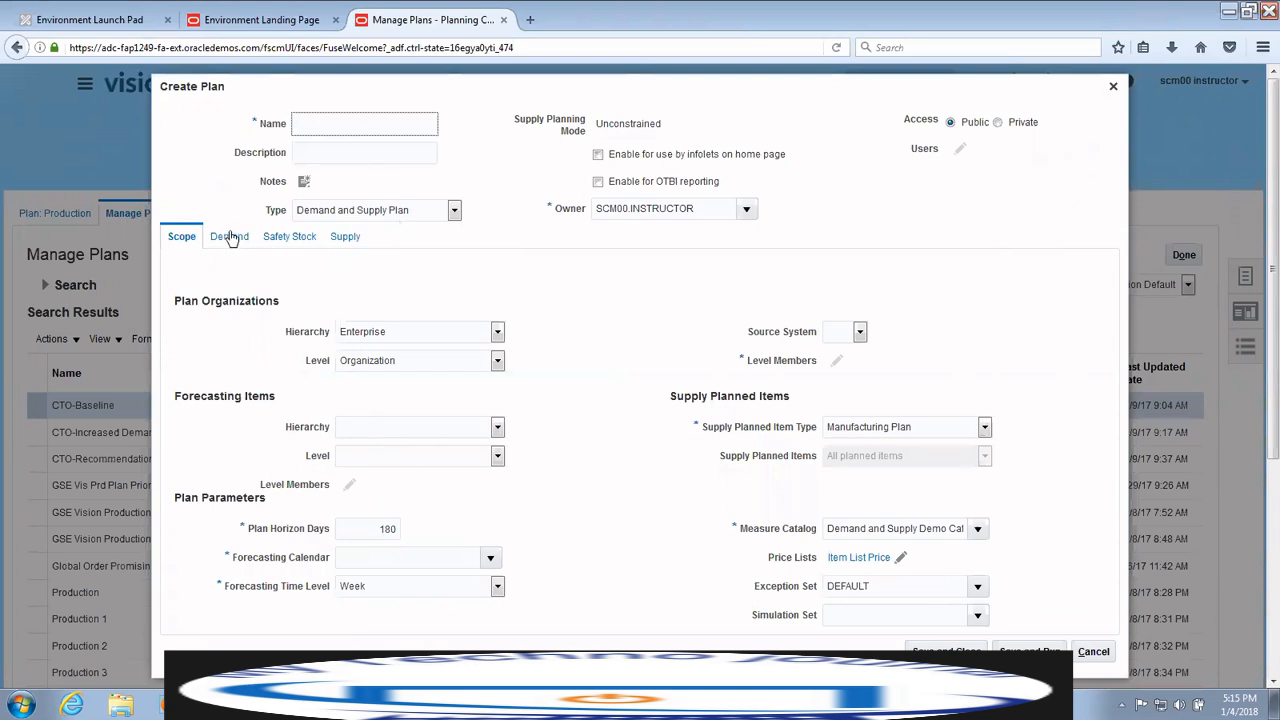
- Try the Demand Plan and Supply Plan types for the new plan, and return the type to Demand and Supply Plan
click(454, 210)
click(385, 226)
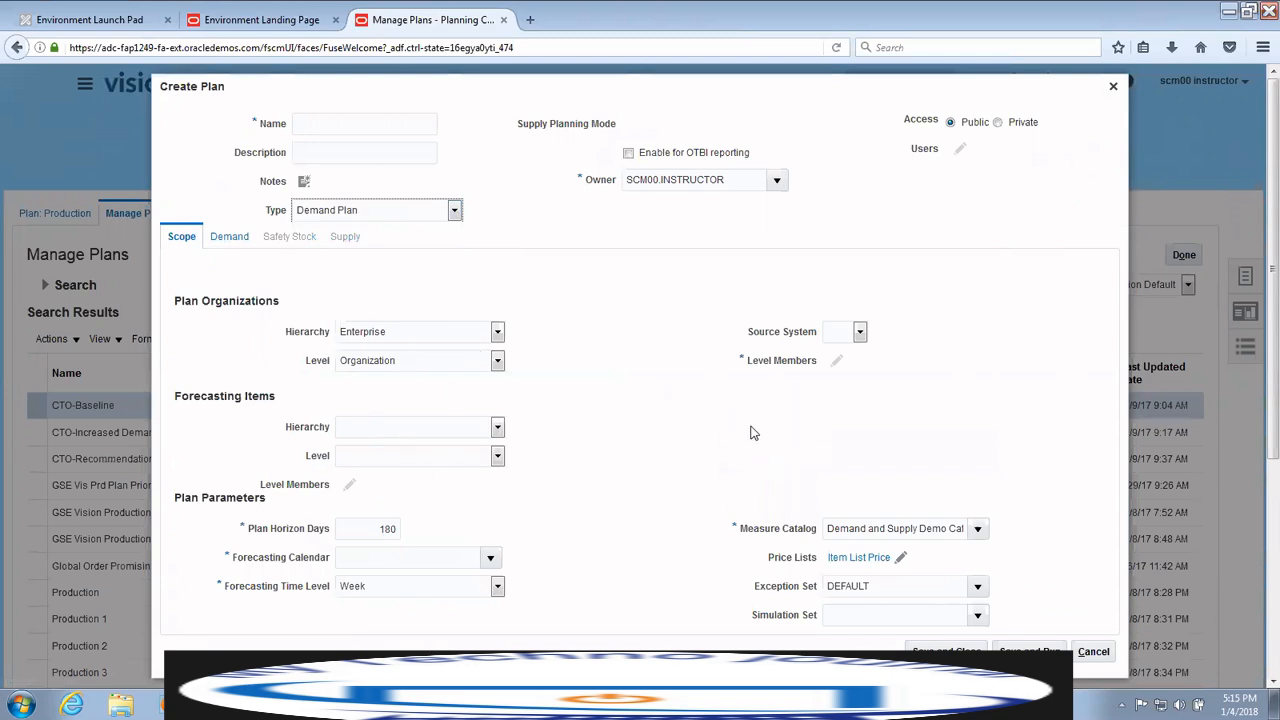
click(455, 210)
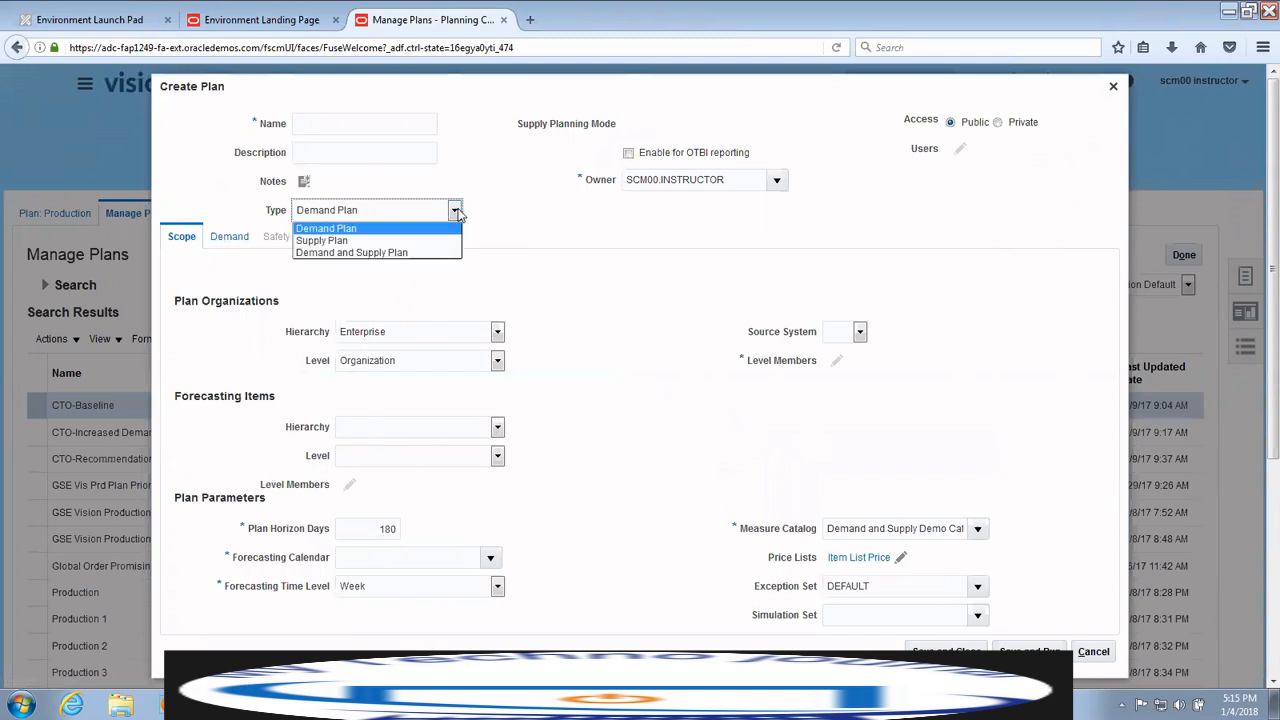
click(394, 241)
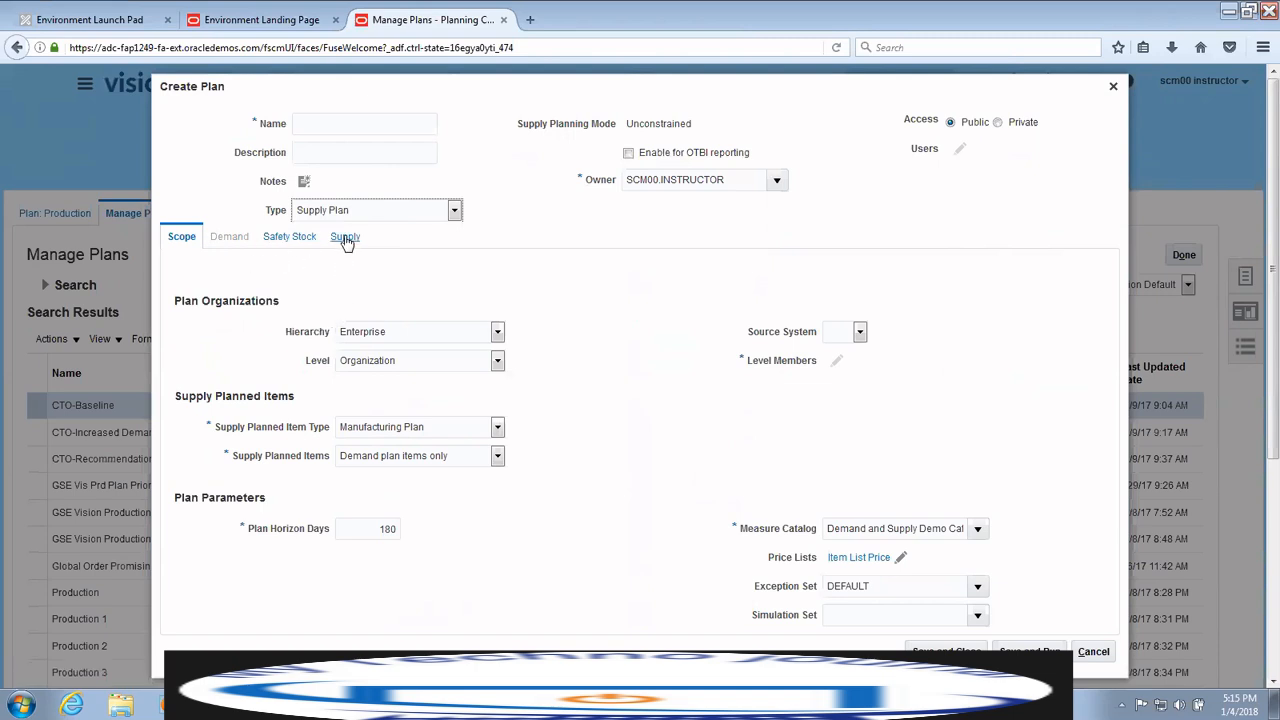
click(454, 210)
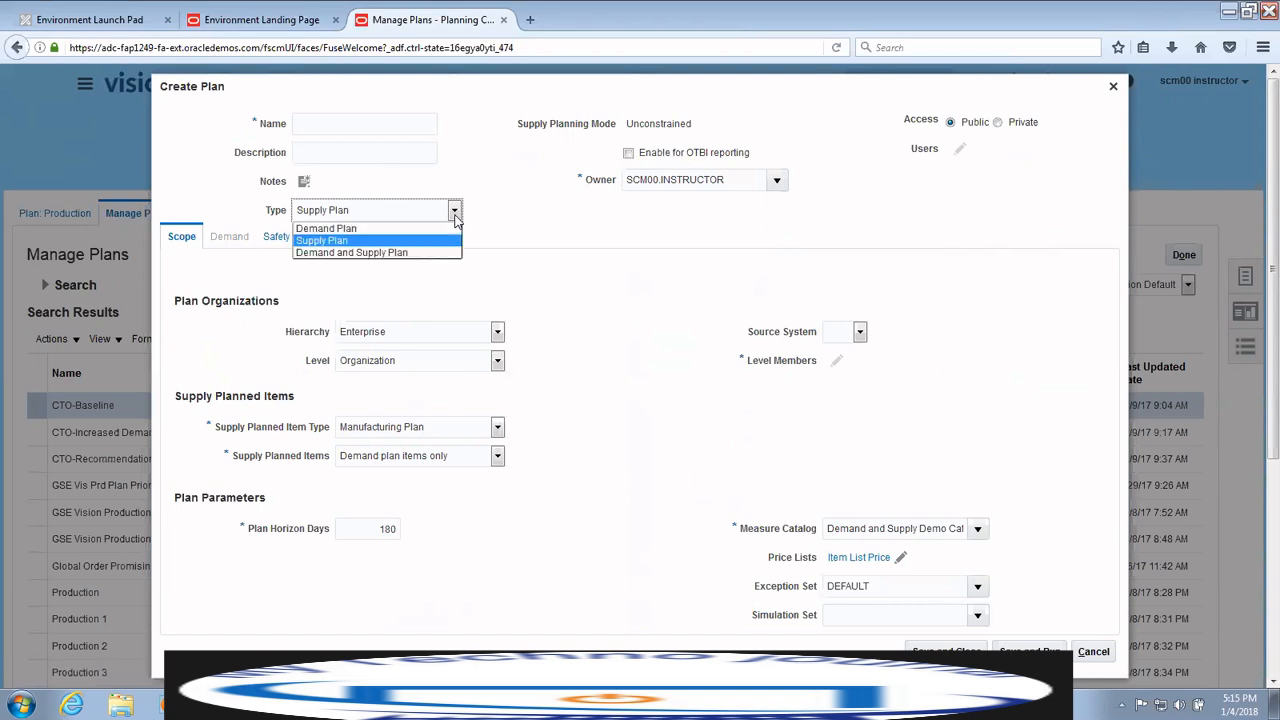
click(396, 254)
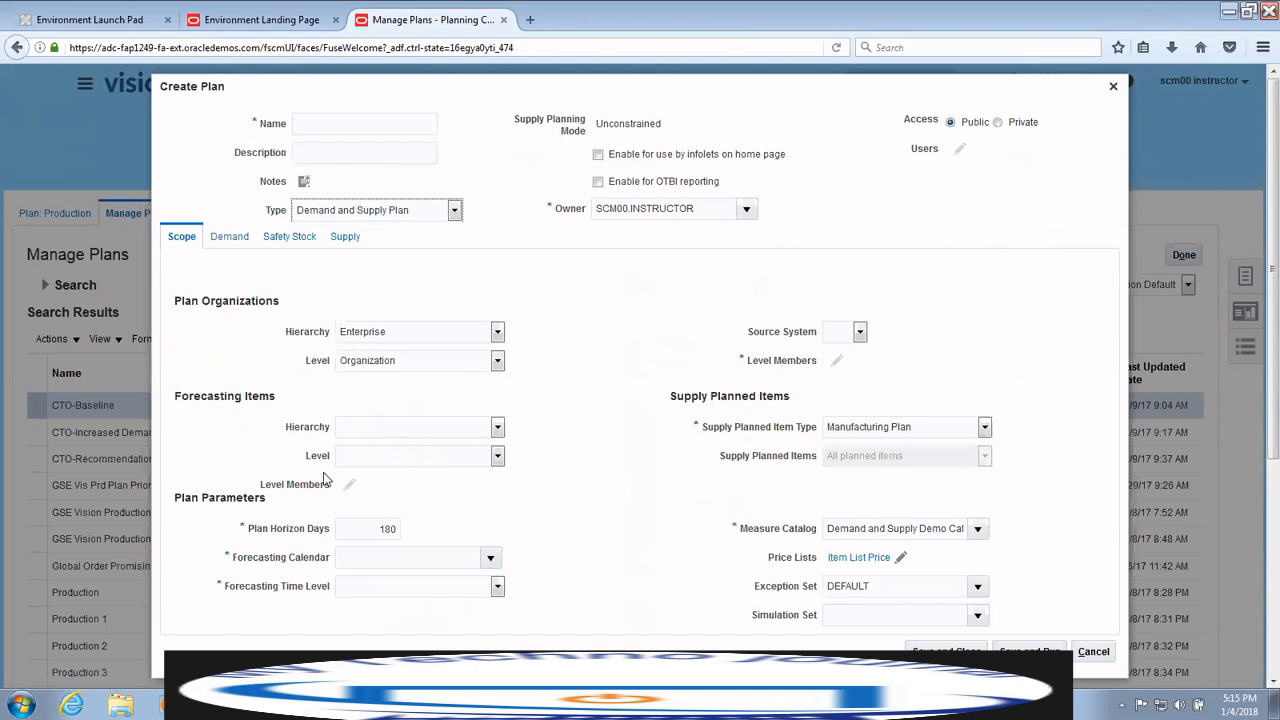
- Name the new plan "DEMO ISD Plan" and use the same text as its description
click(353, 124)
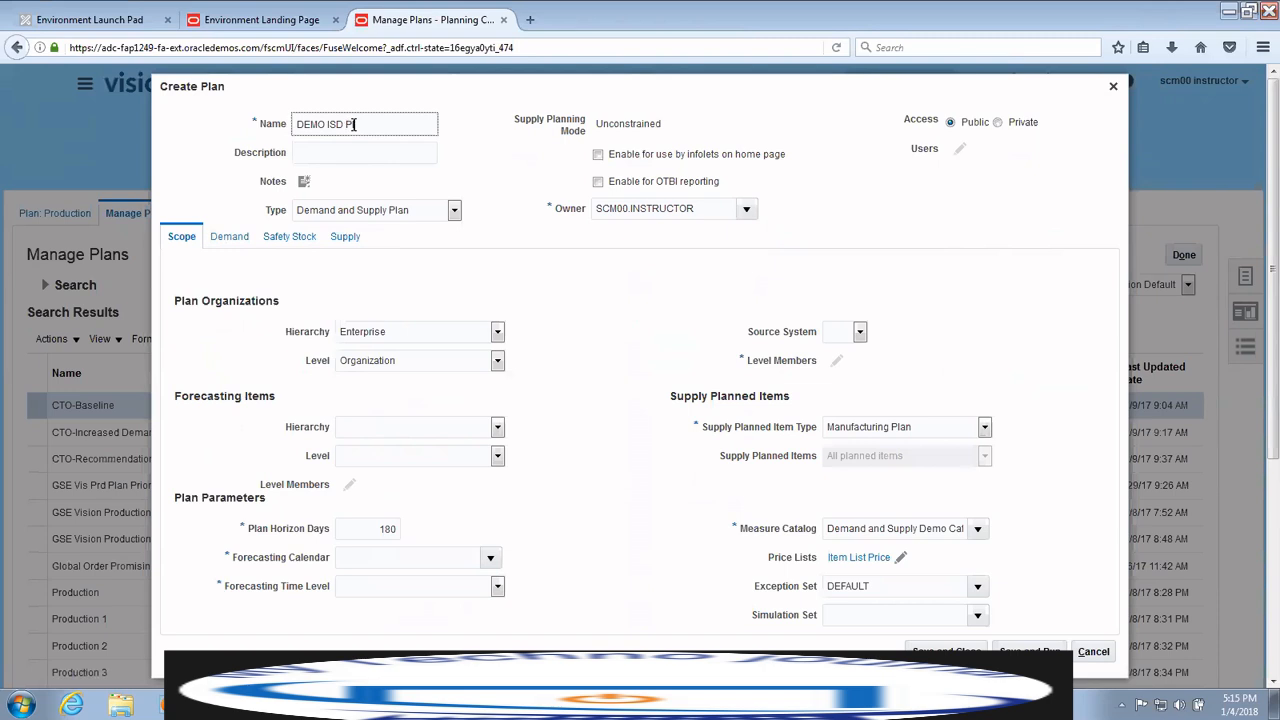
key(Tab)
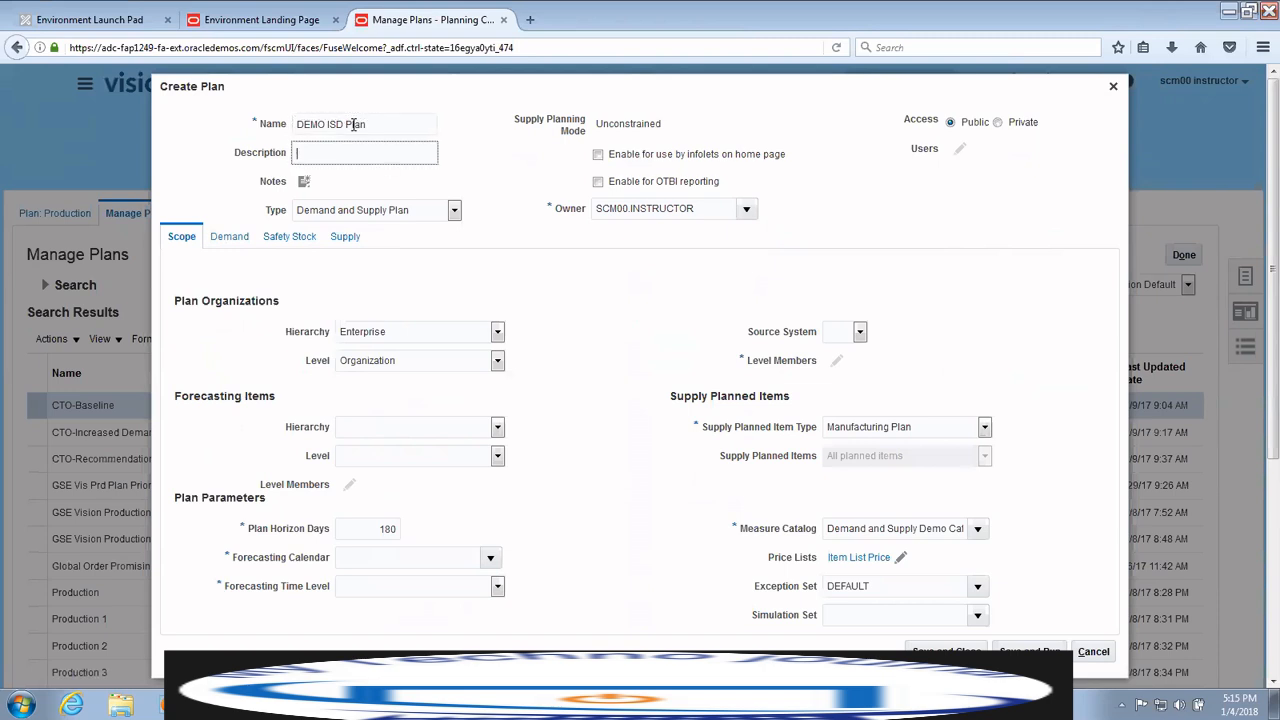
key(shift+Tab)
key(ctrl+c)
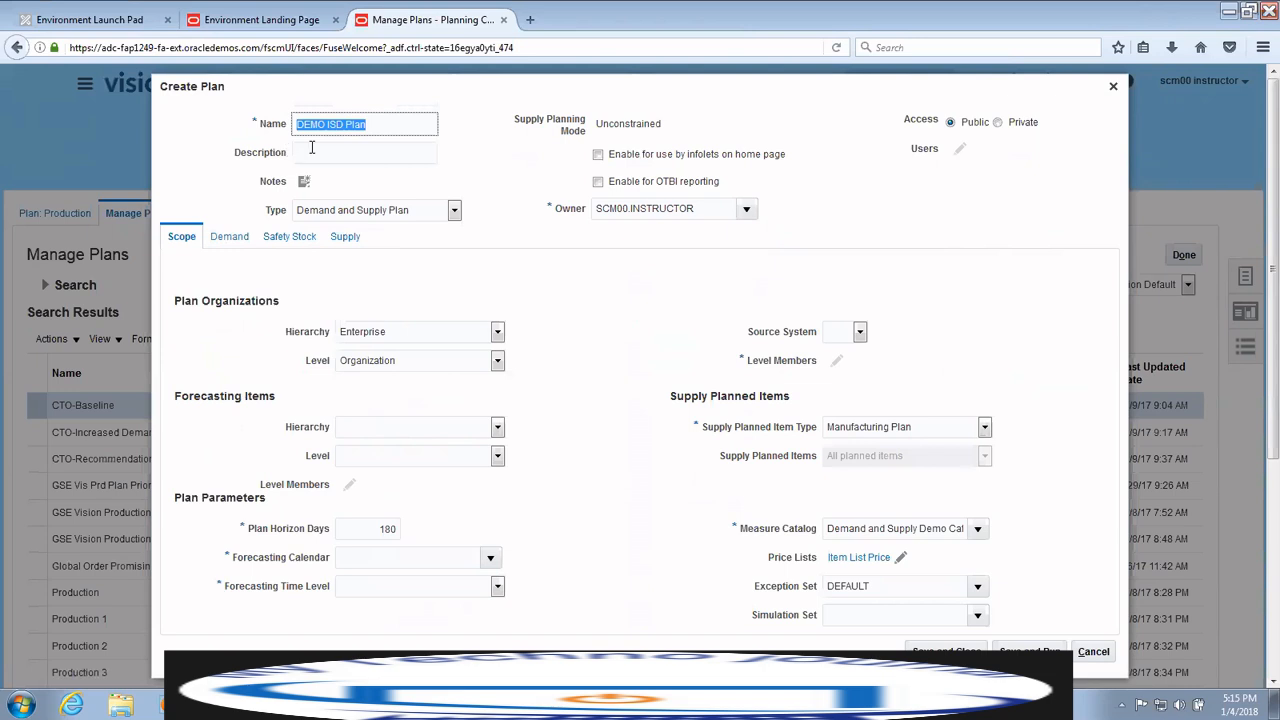
click(312, 150)
key(ctrl+v)
key(Tab)
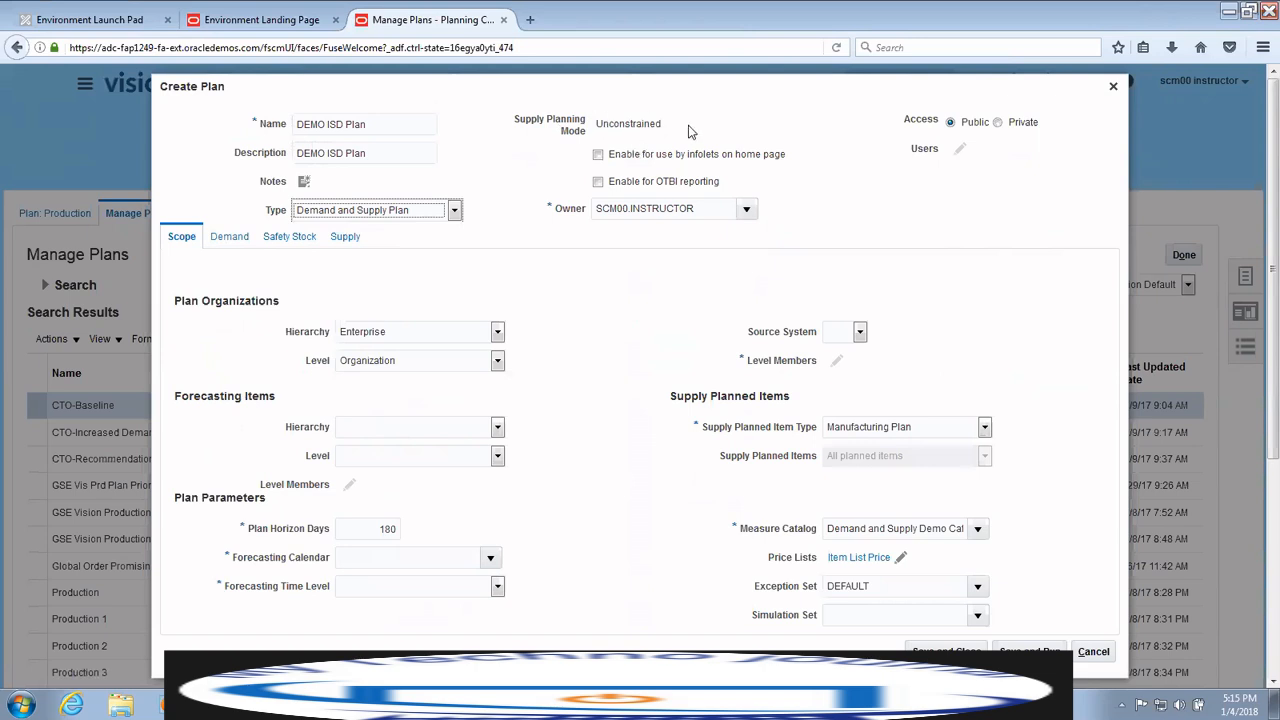
- Try Private access with its list of permitted users, and return the plan's access to Public
click(997, 122)
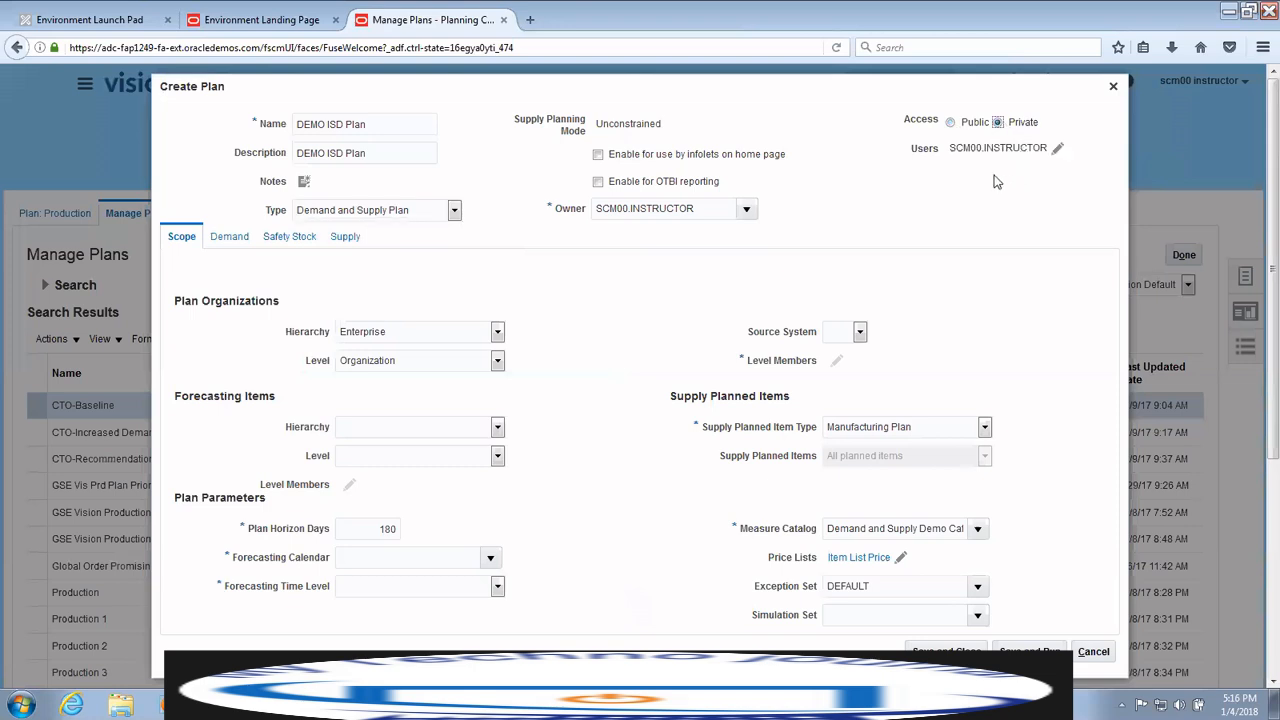
click(1057, 150)
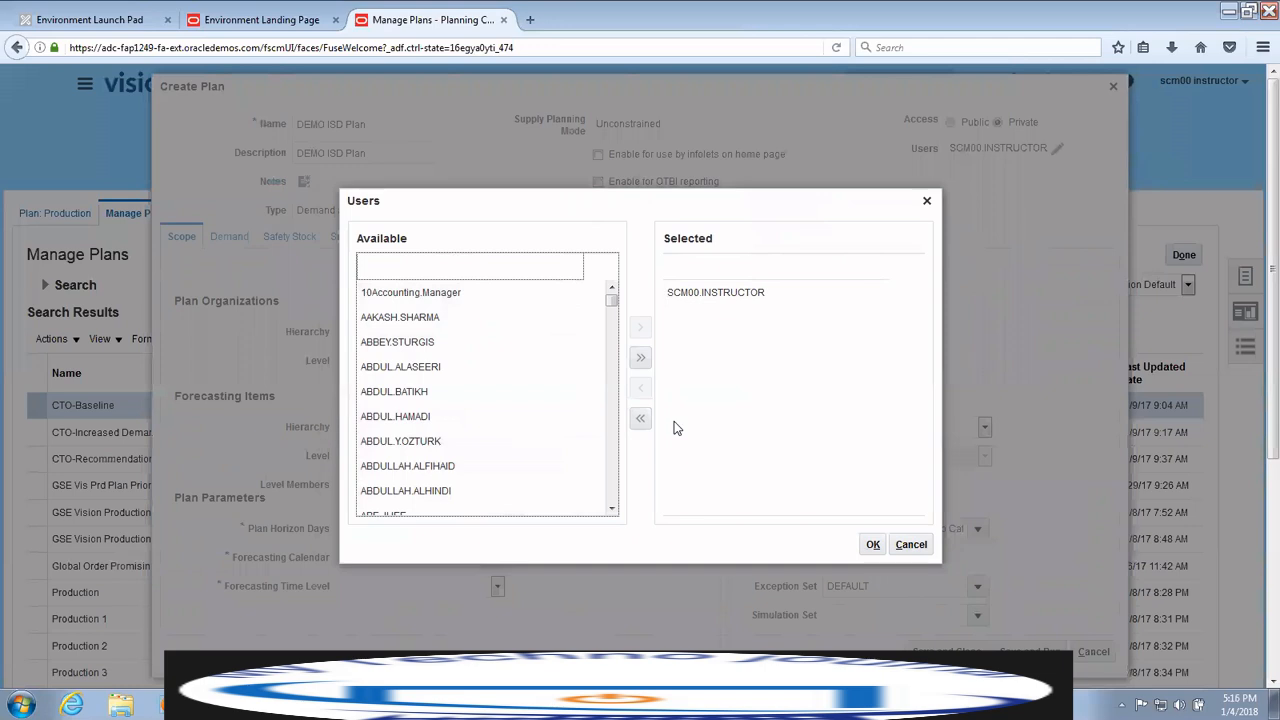
click(873, 545)
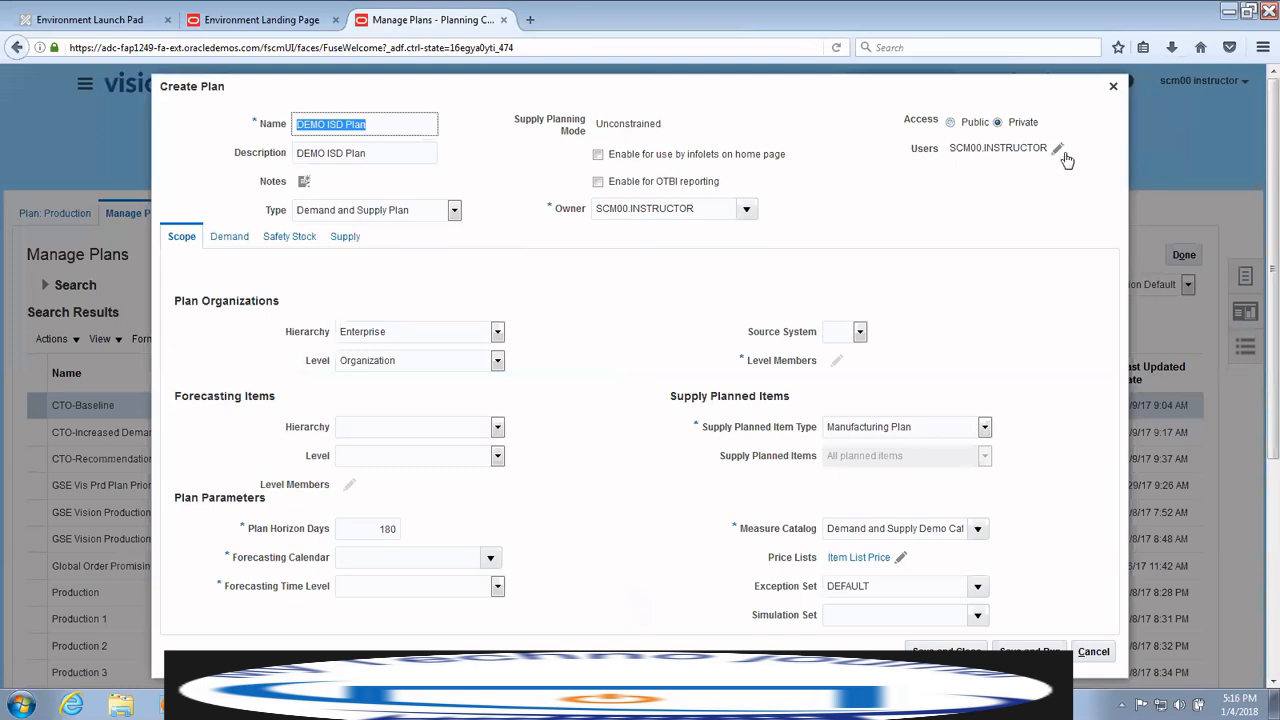
click(950, 122)
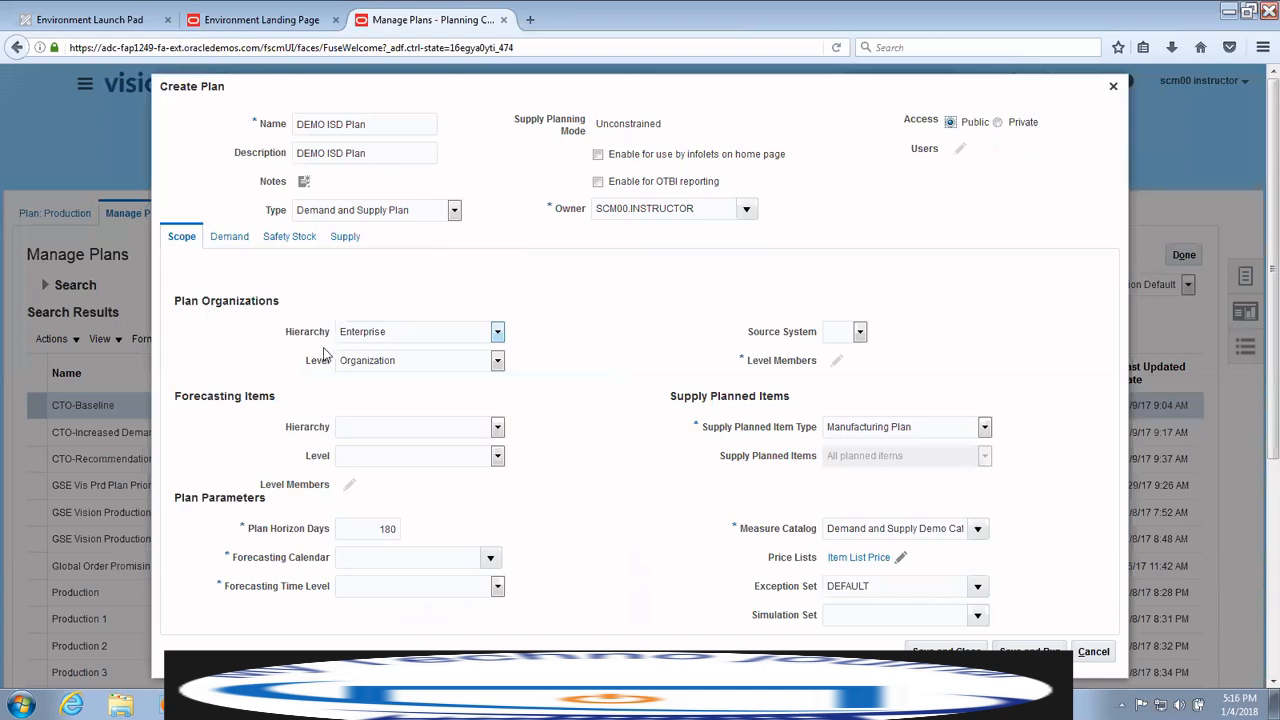
- Use Enterprise as the plan organizations' hierarchy and Organization as their level
click(497, 332)
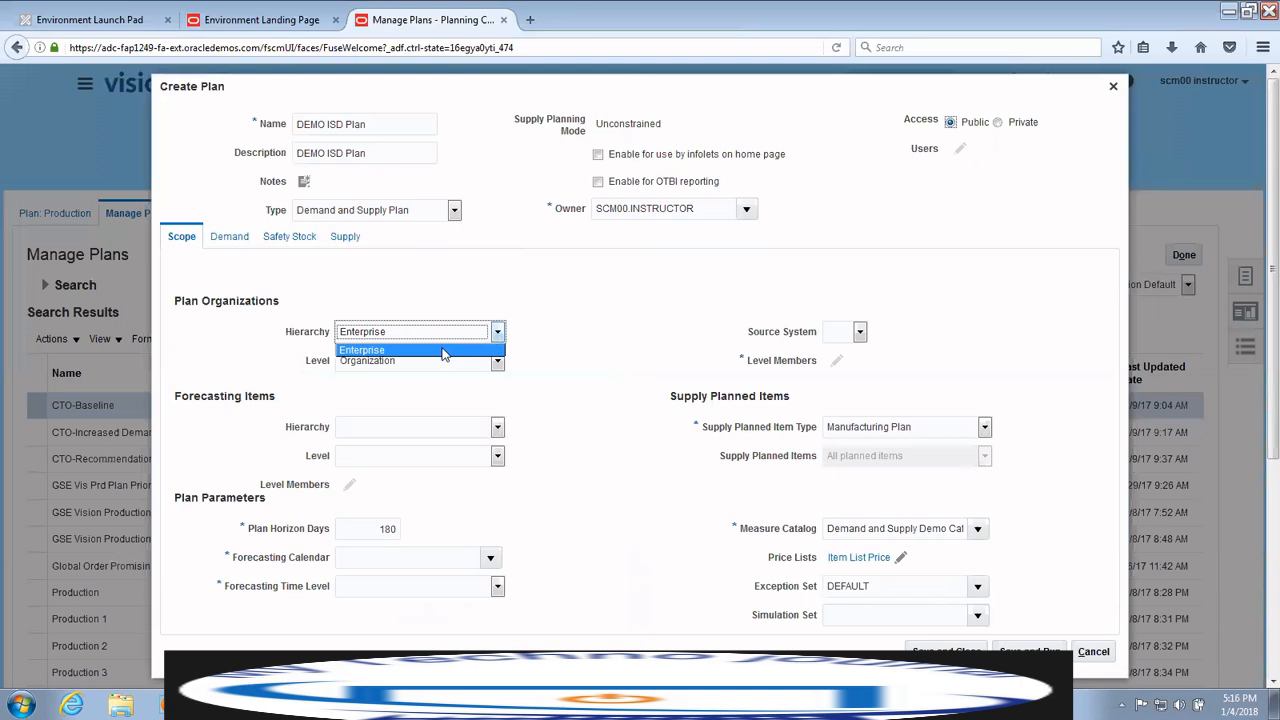
click(445, 350)
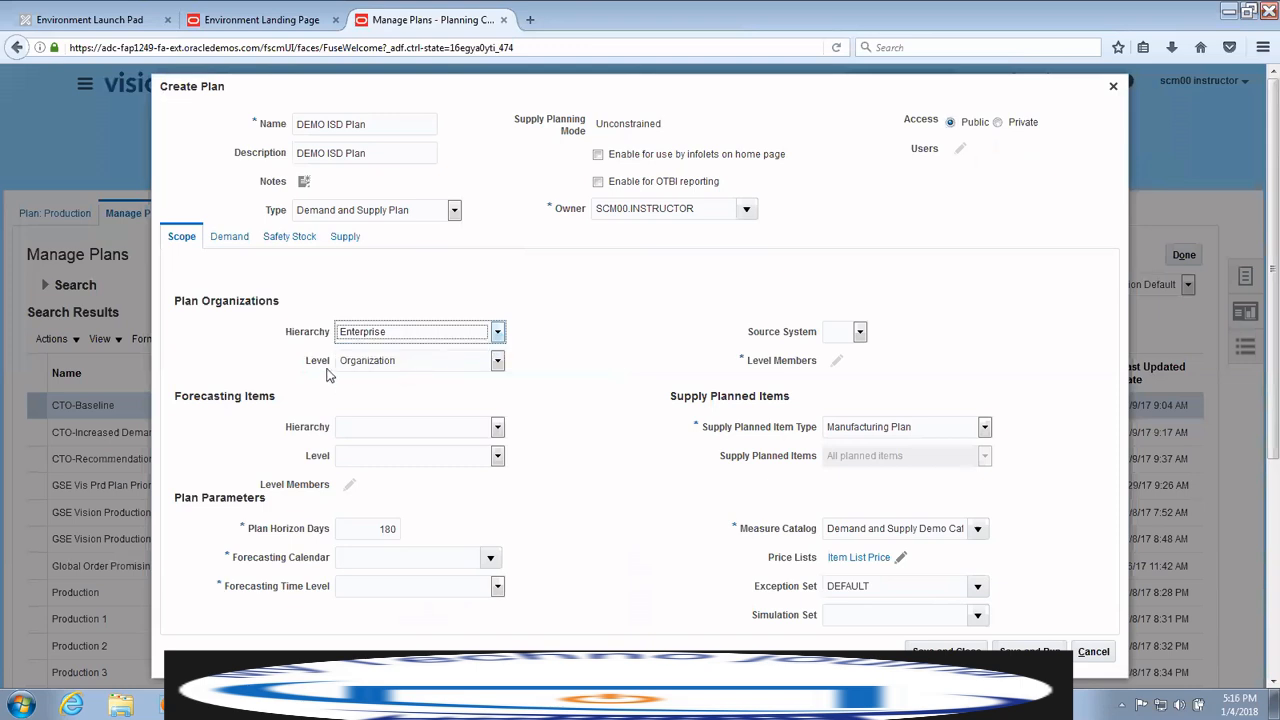
click(497, 362)
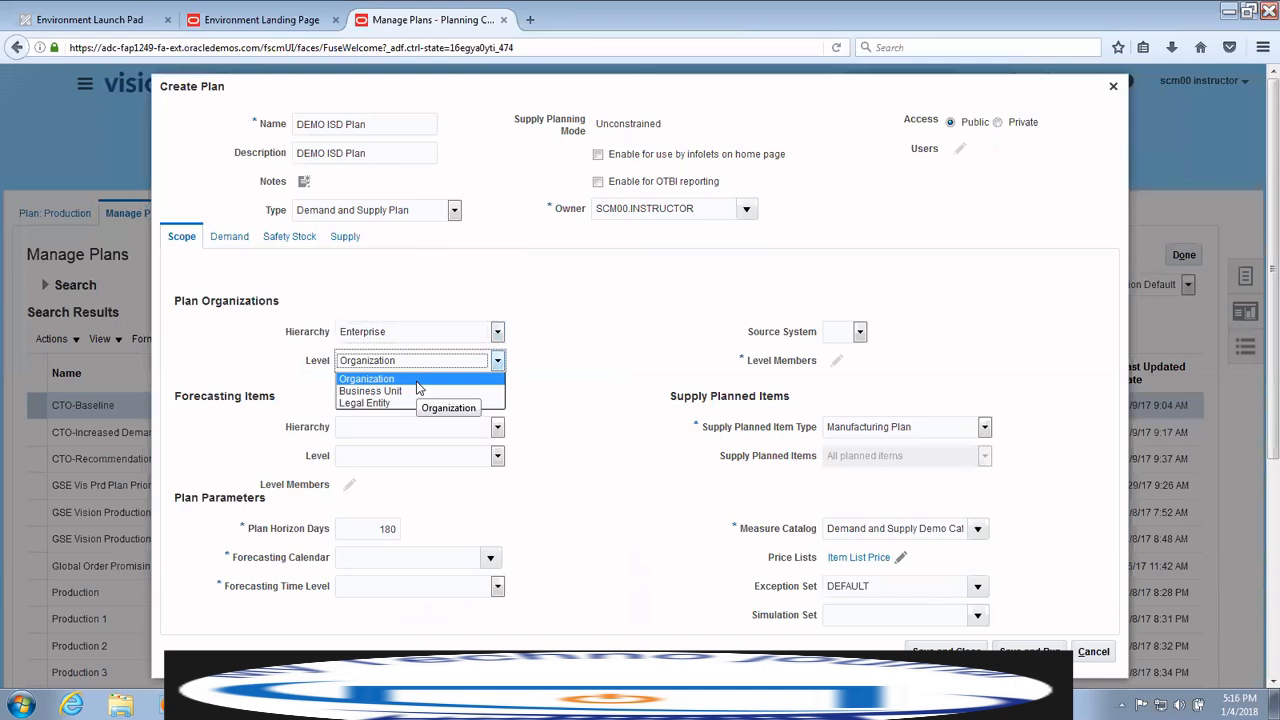
click(633, 313)
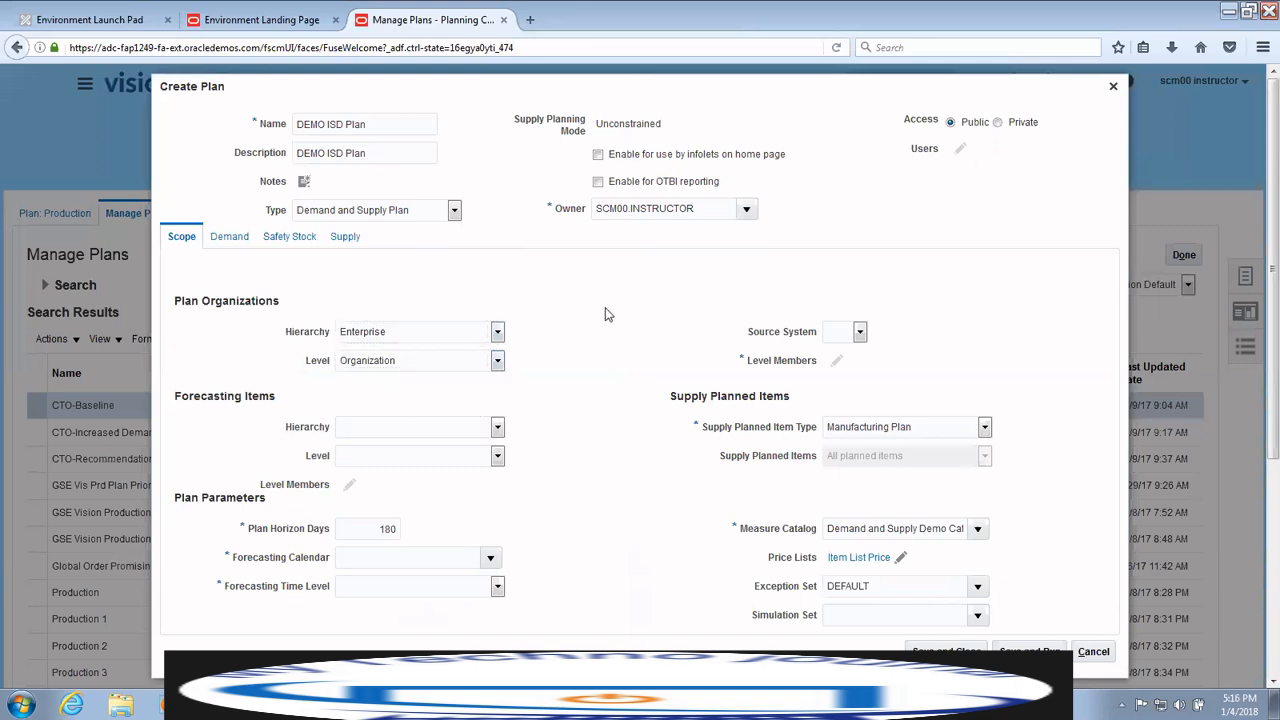
- Set the plan organizations' source system to OPS and add organizations 001 through 005 as level members
click(860, 332)
click(837, 362)
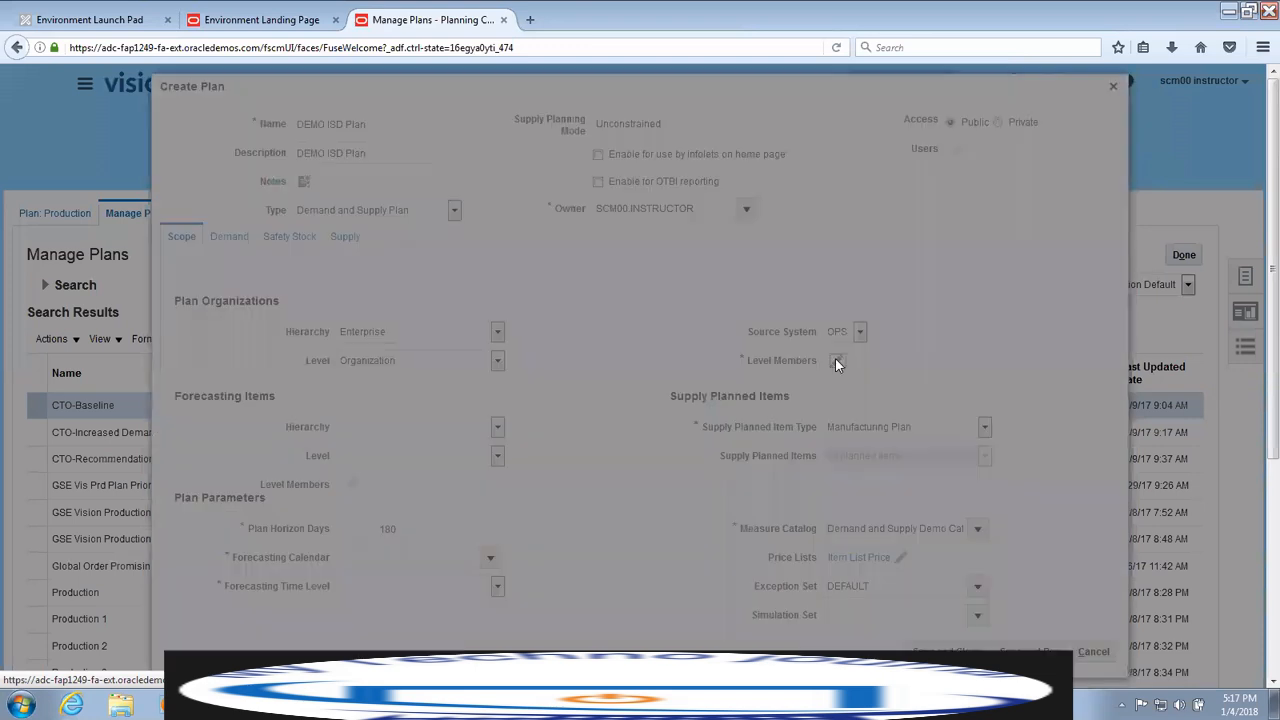
click(404, 338)
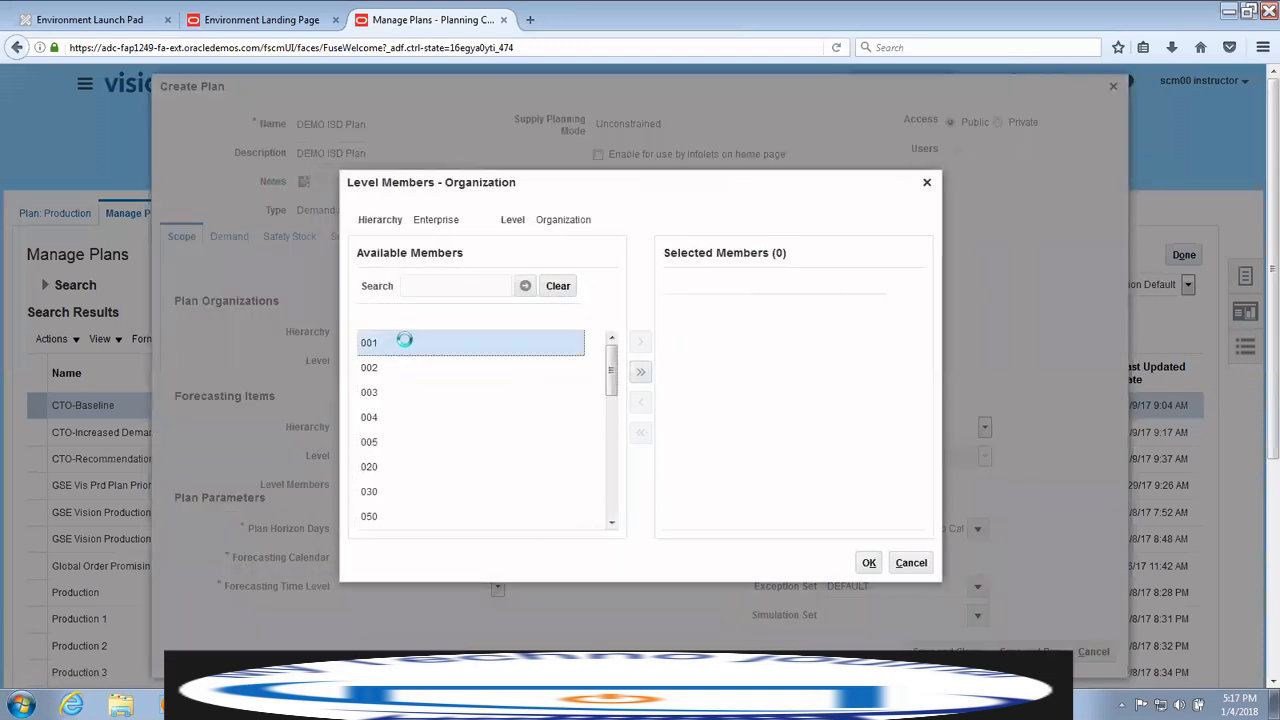
shift+click(422, 446)
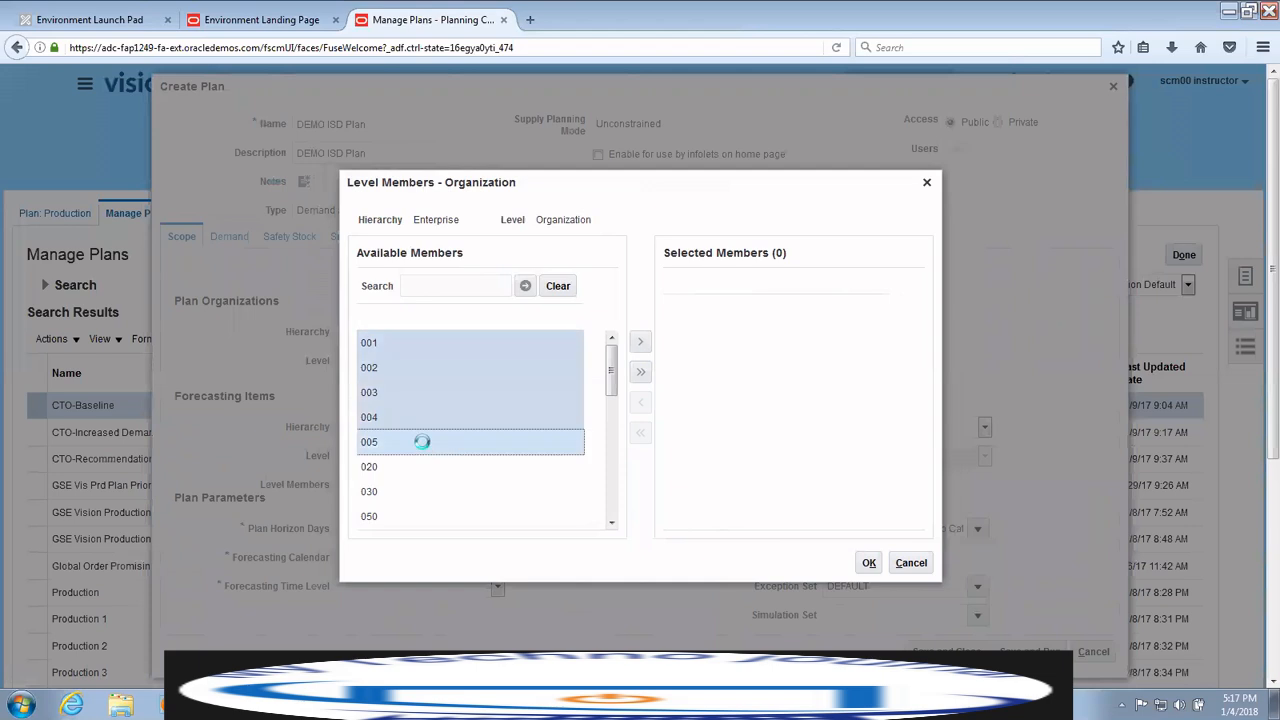
click(645, 345)
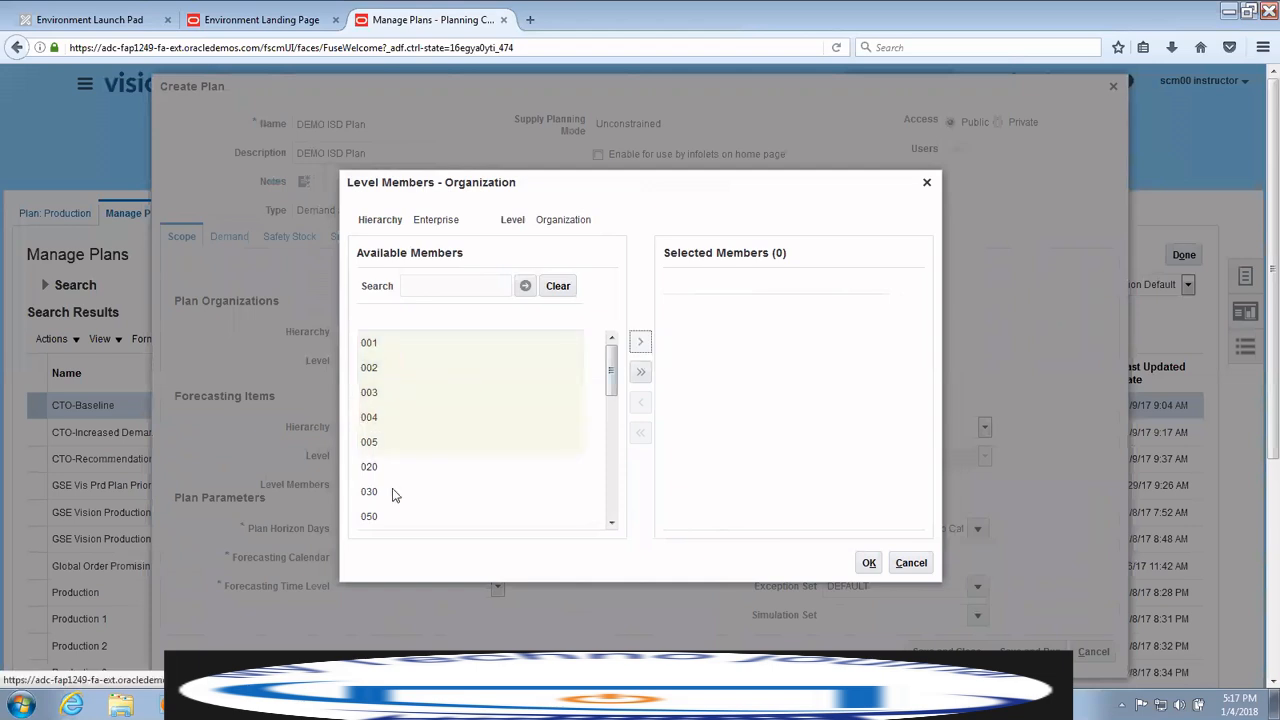
click(868, 563)
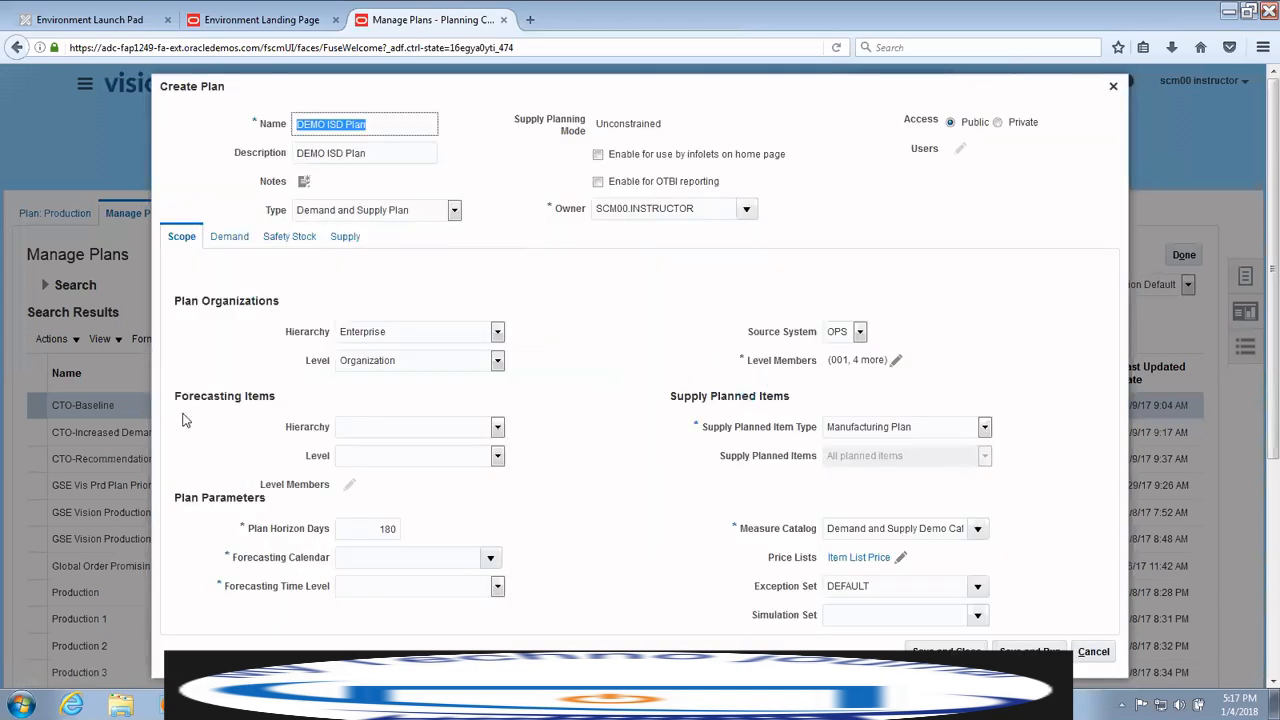
- Use Planning Catalog as the forecasting items' hierarchy, check Category level 2 for members, and set the level to Category level 1
click(497, 427)
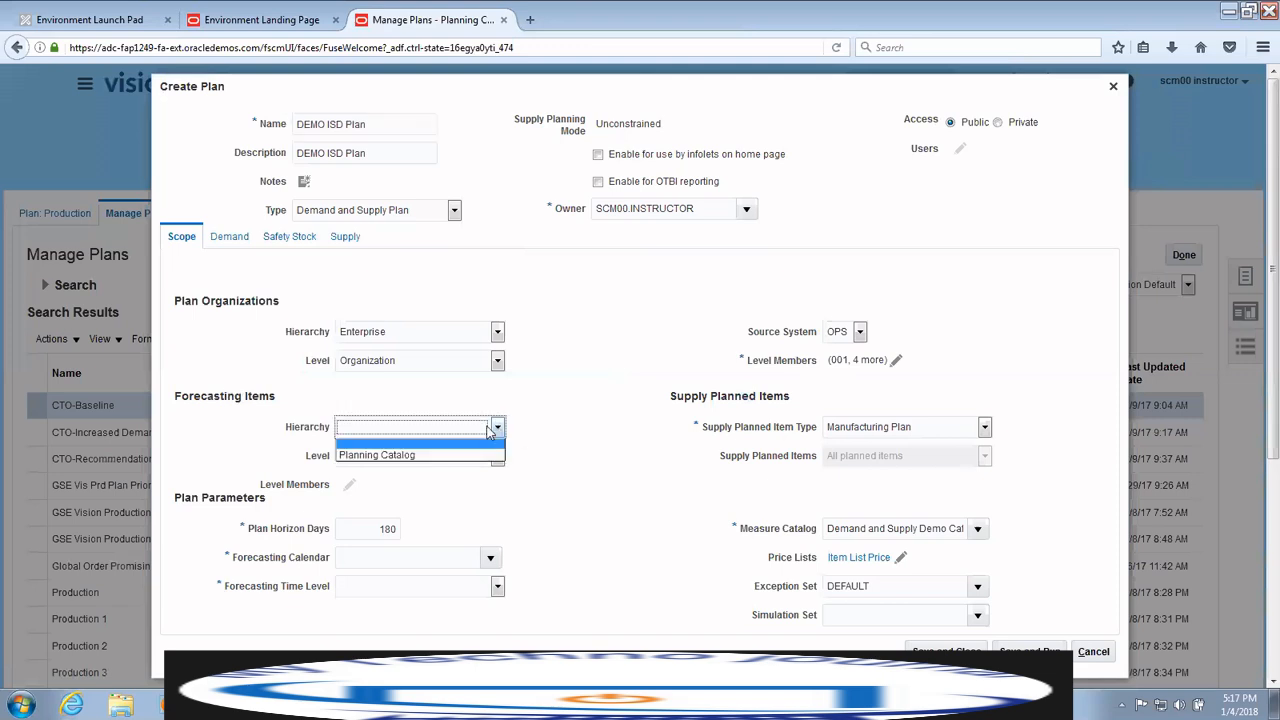
click(429, 453)
click(496, 456)
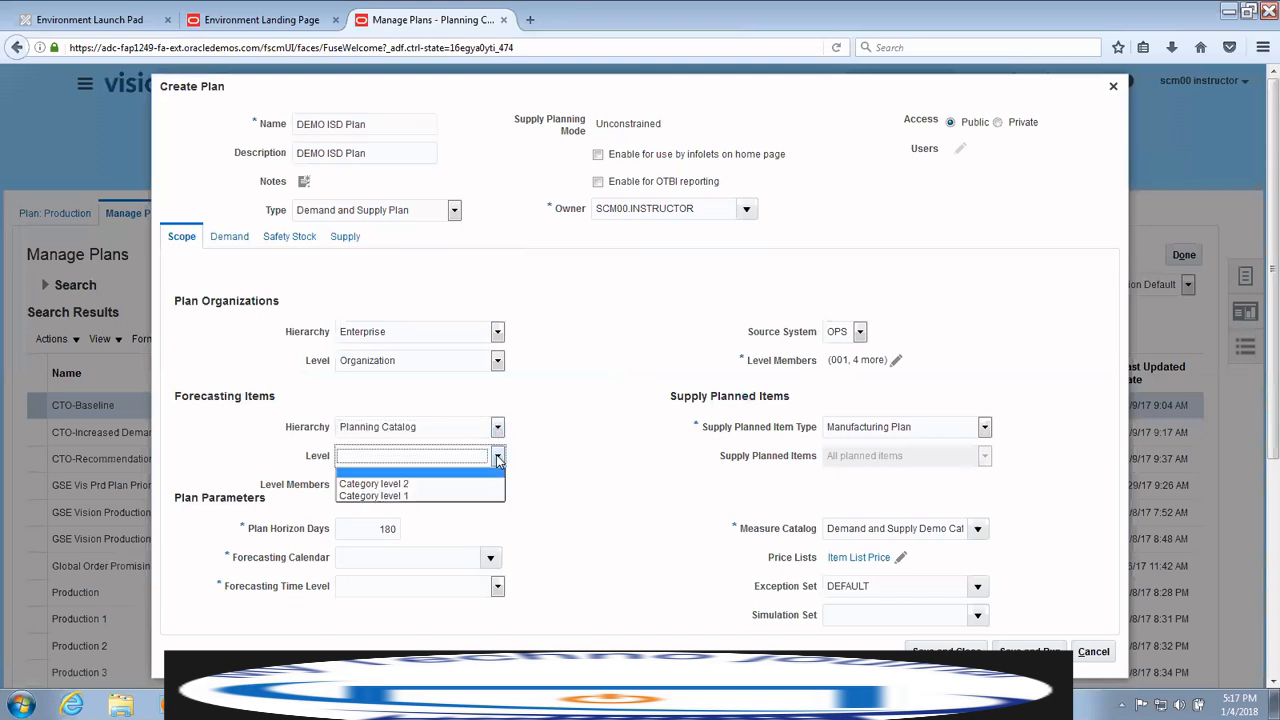
click(410, 484)
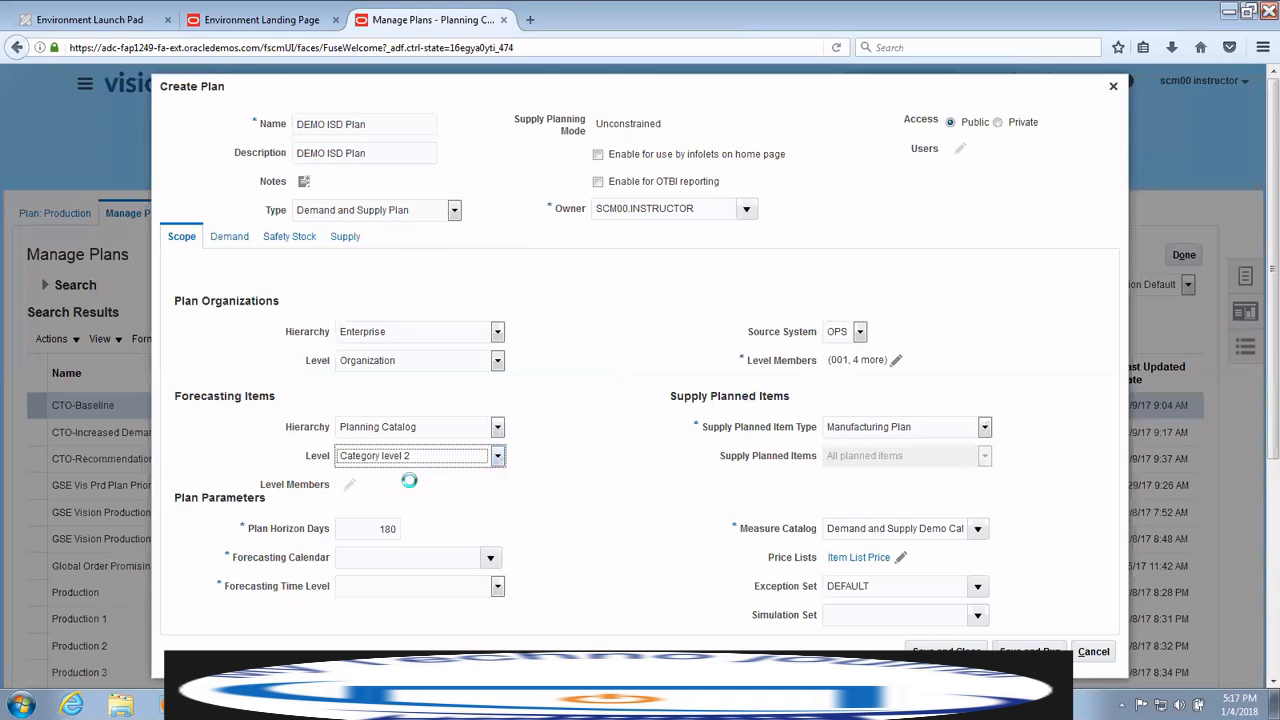
click(350, 485)
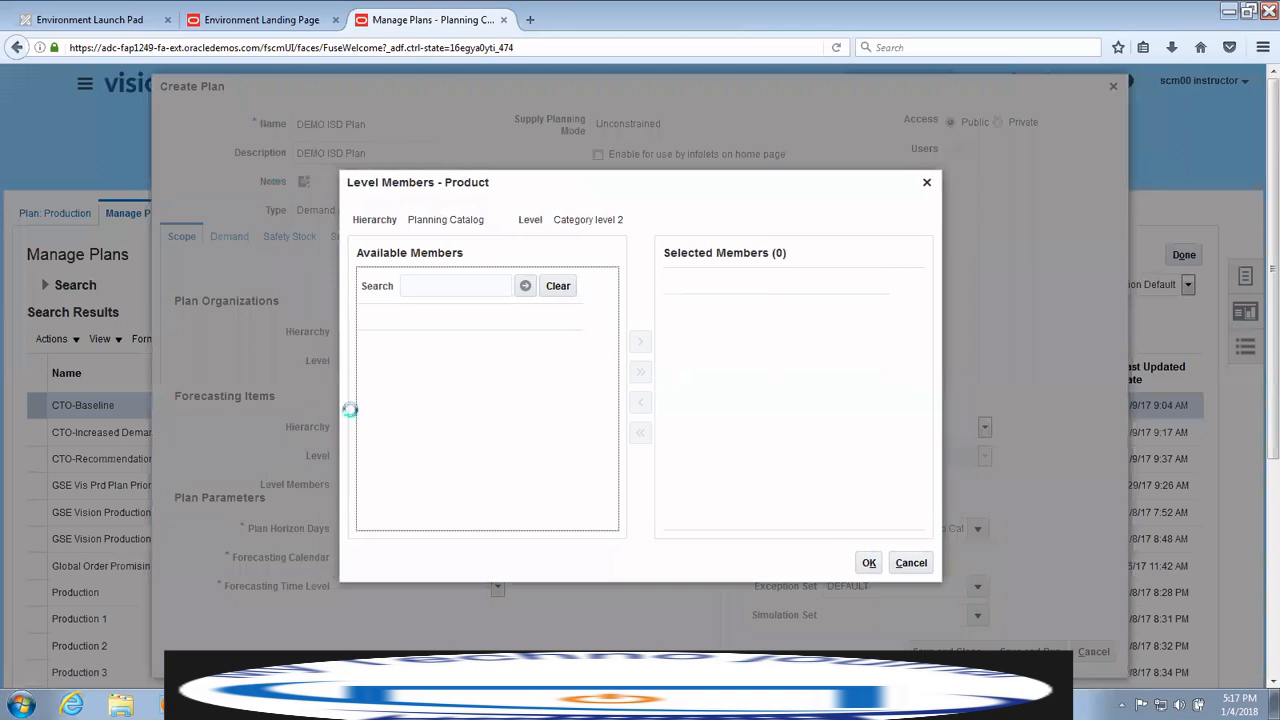
click(926, 182)
click(497, 455)
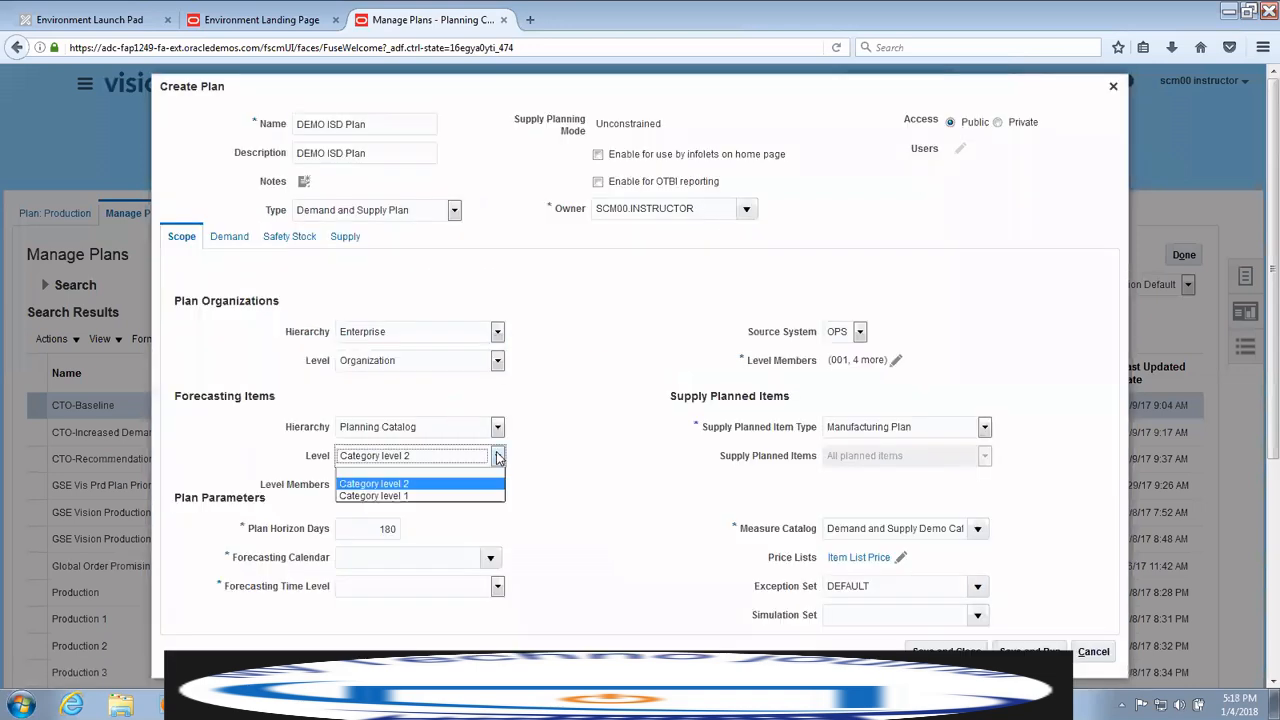
click(440, 495)
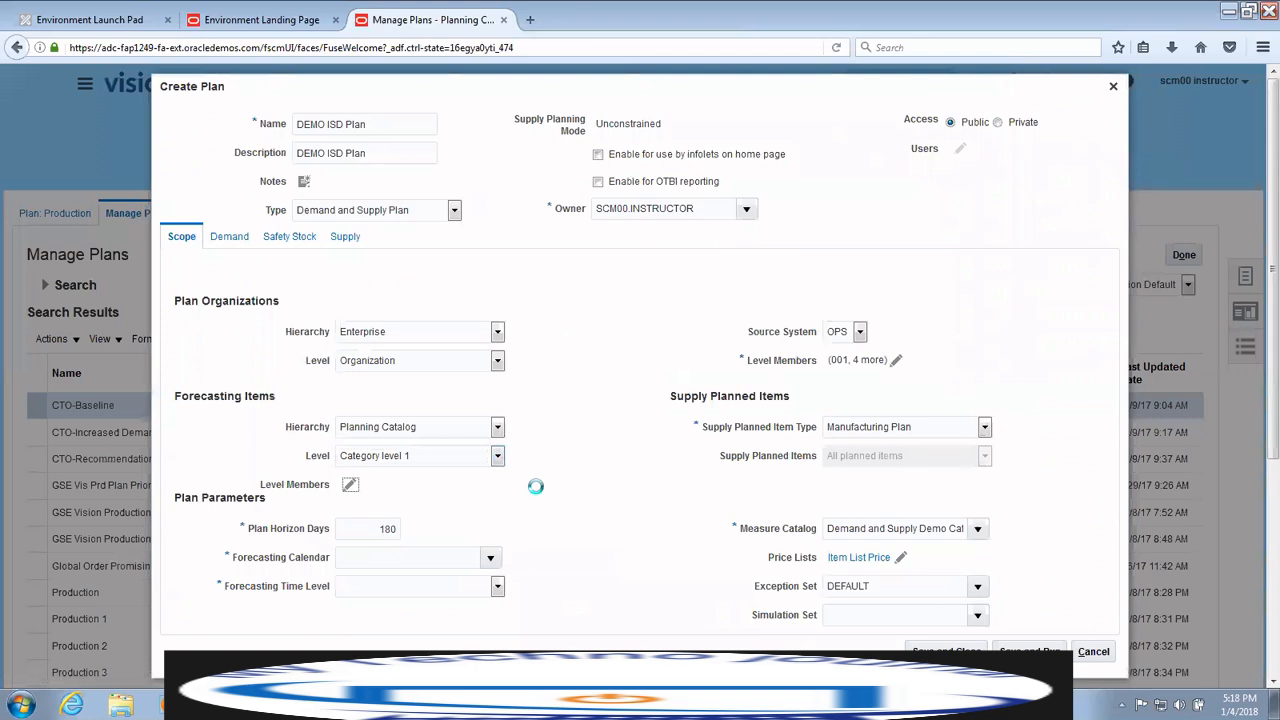
- Add Accessories, Sentinel Servers, Server Assemblies, Server Components and Slimline Model as level members of the forecasting items
click(350, 484)
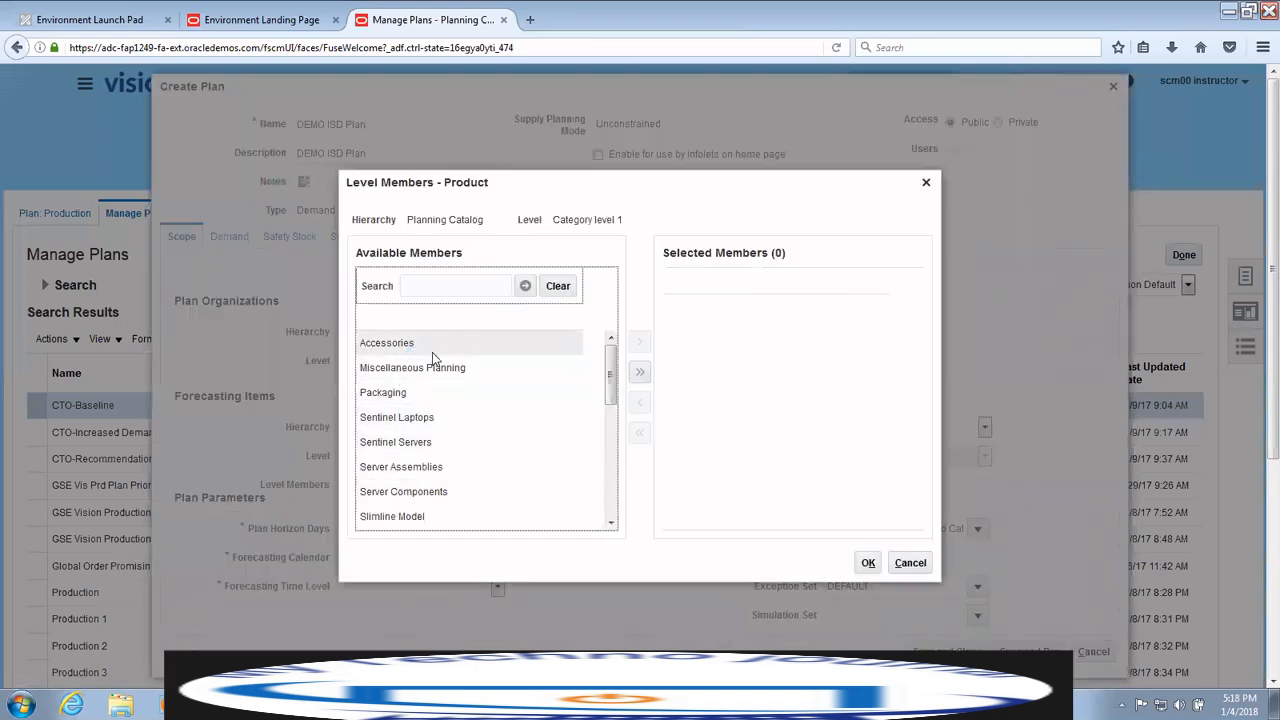
click(445, 347)
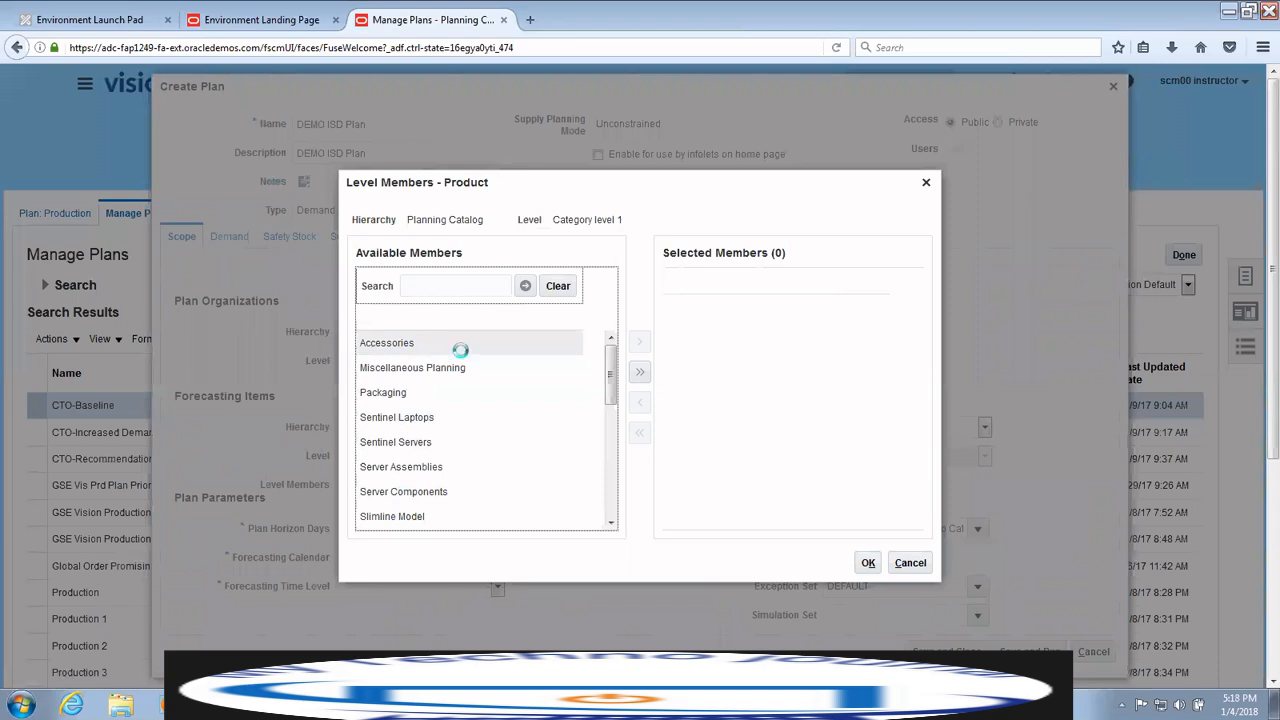
ctrl+click(463, 442)
ctrl+click(452, 516)
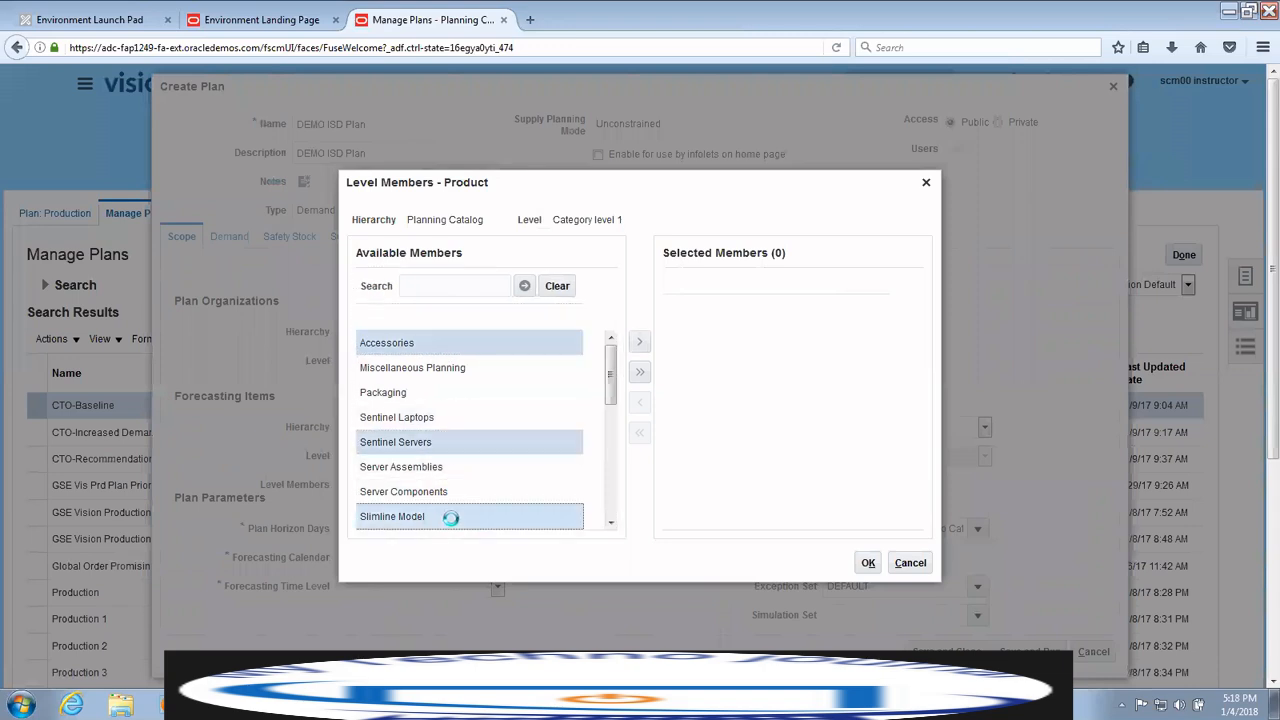
ctrl+click(453, 468)
ctrl+click(452, 490)
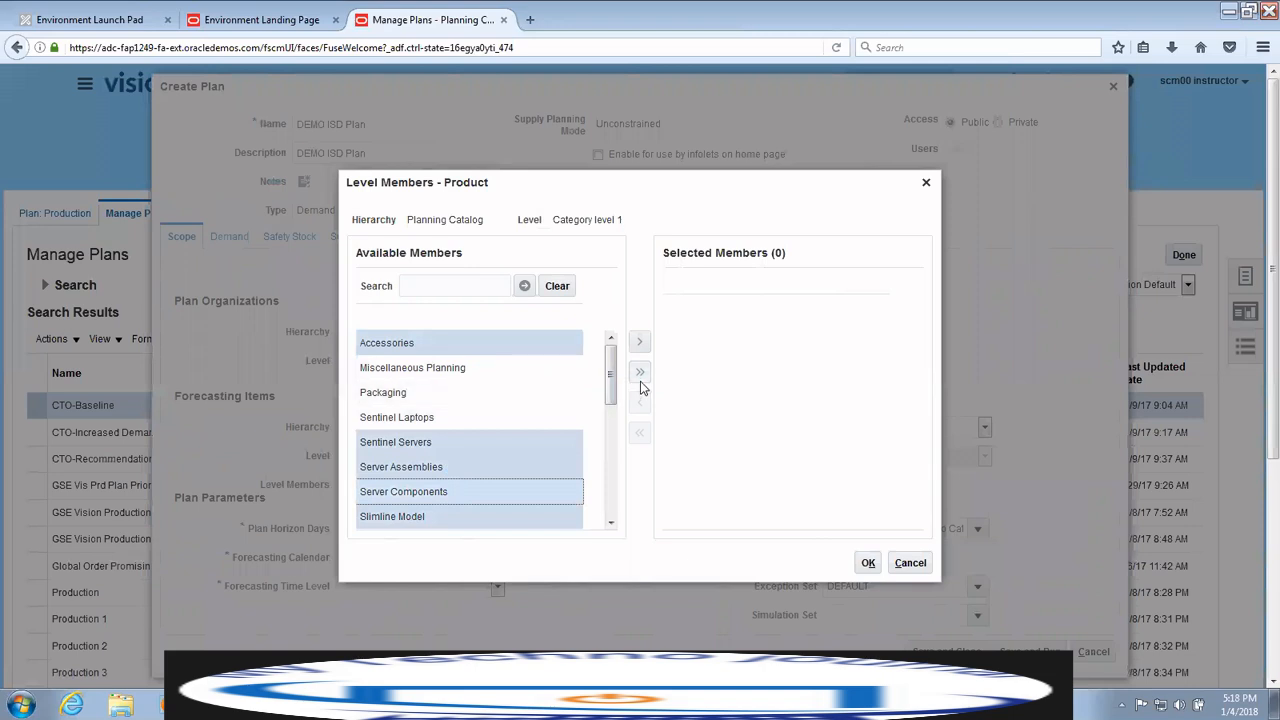
click(640, 344)
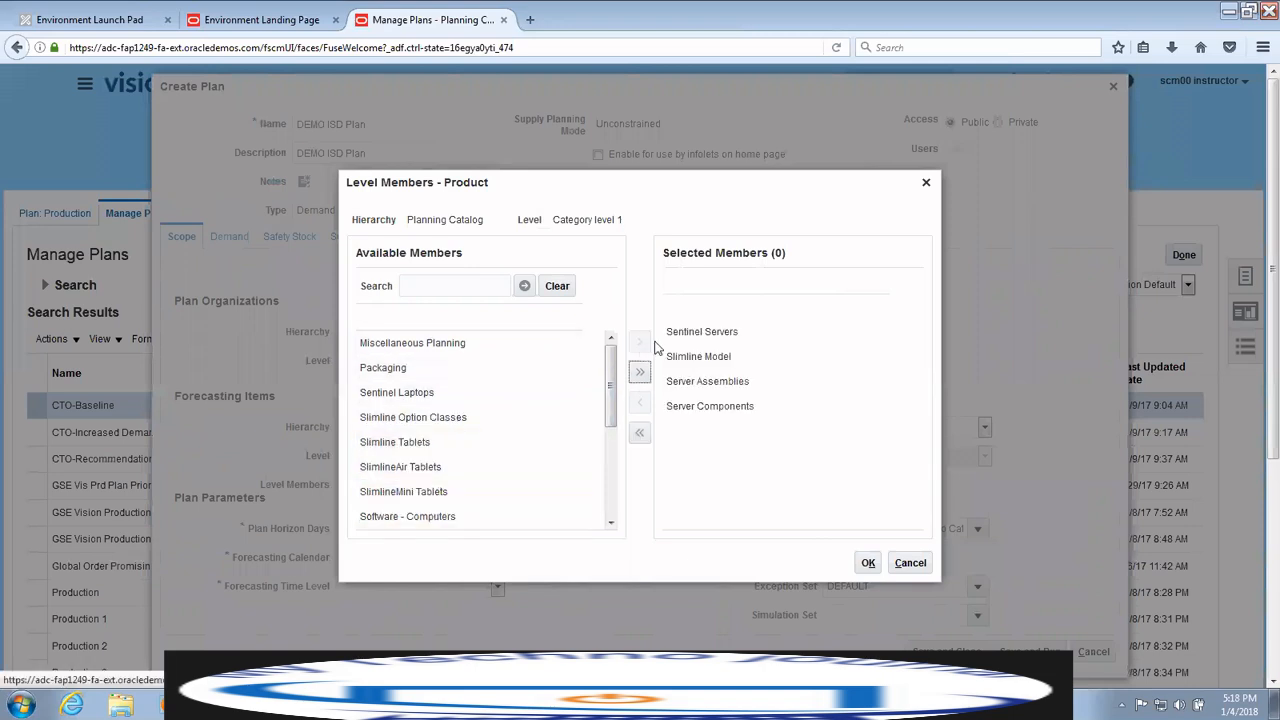
click(868, 562)
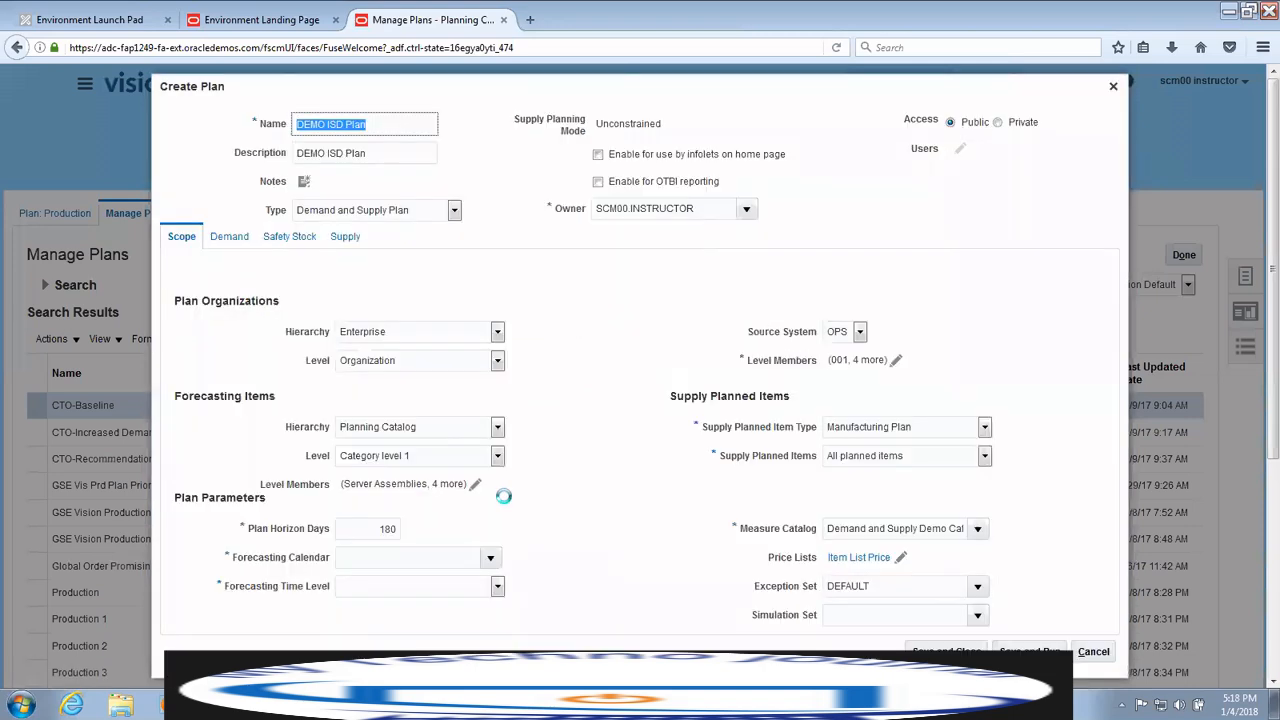
- Keep Manufacturing Plan as the supply planned item type and set the supply planned items to Demand plan items and all sales orders
click(984, 428)
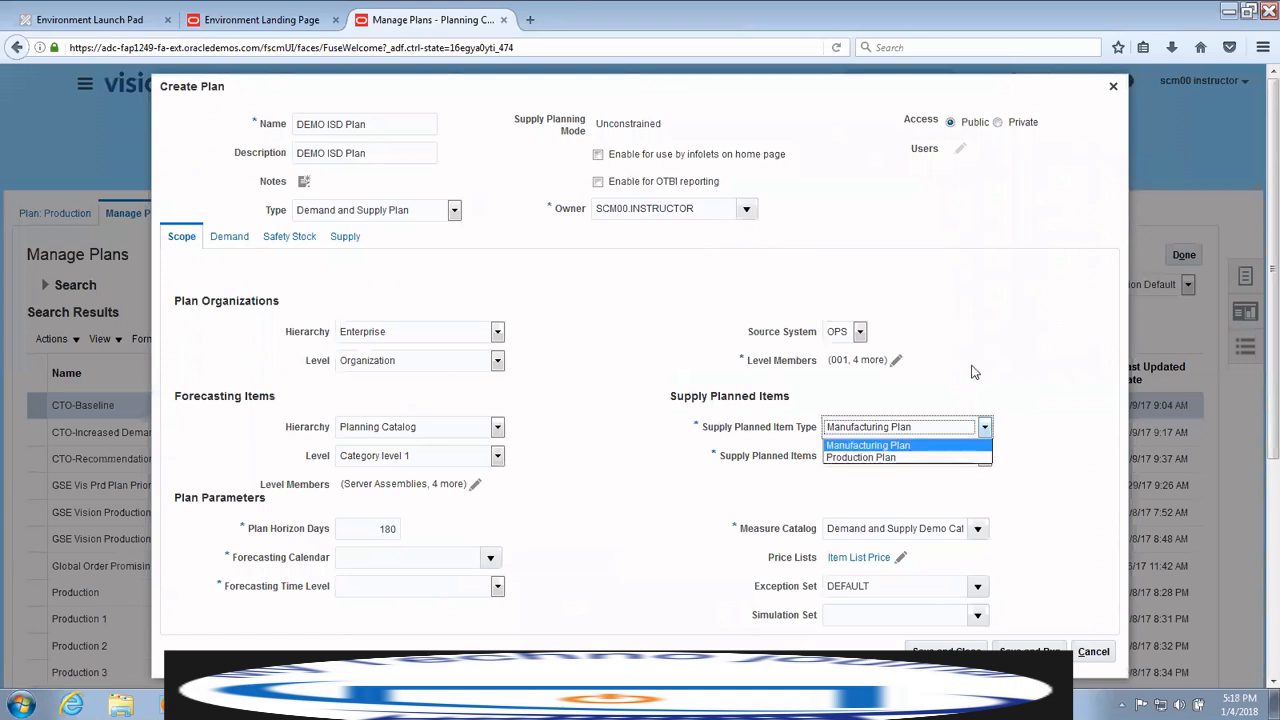
click(868, 445)
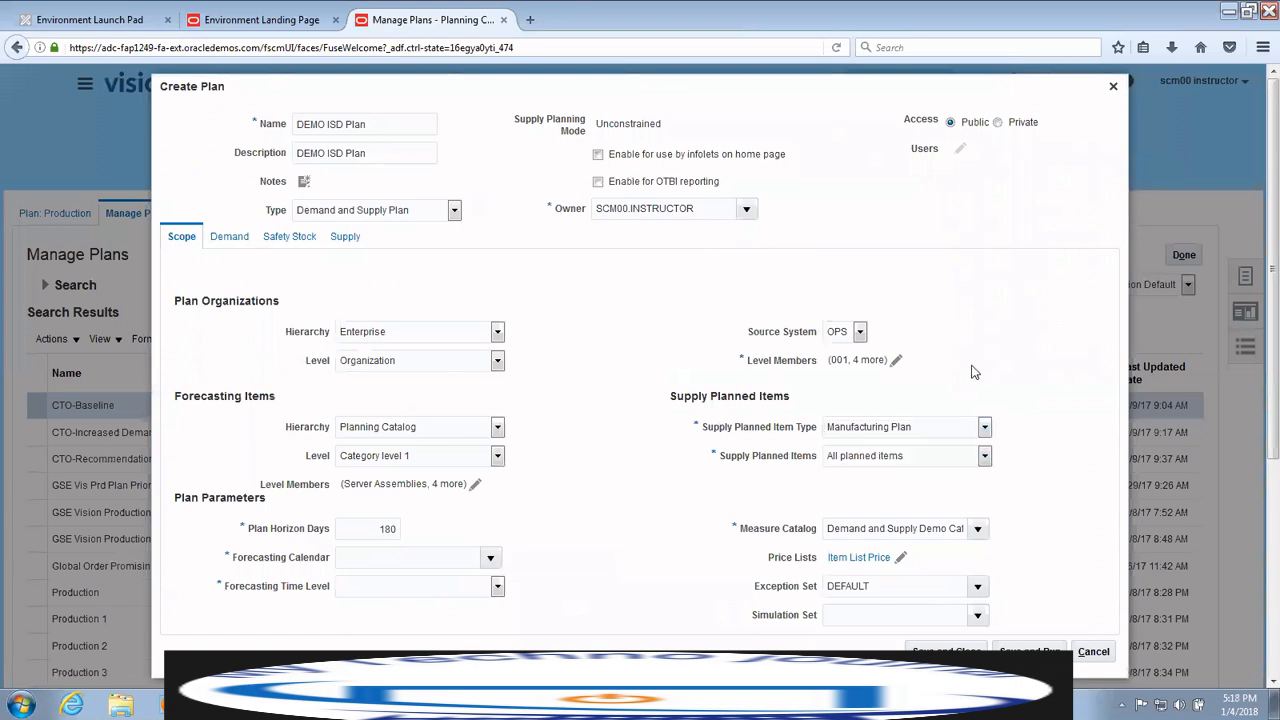
click(985, 455)
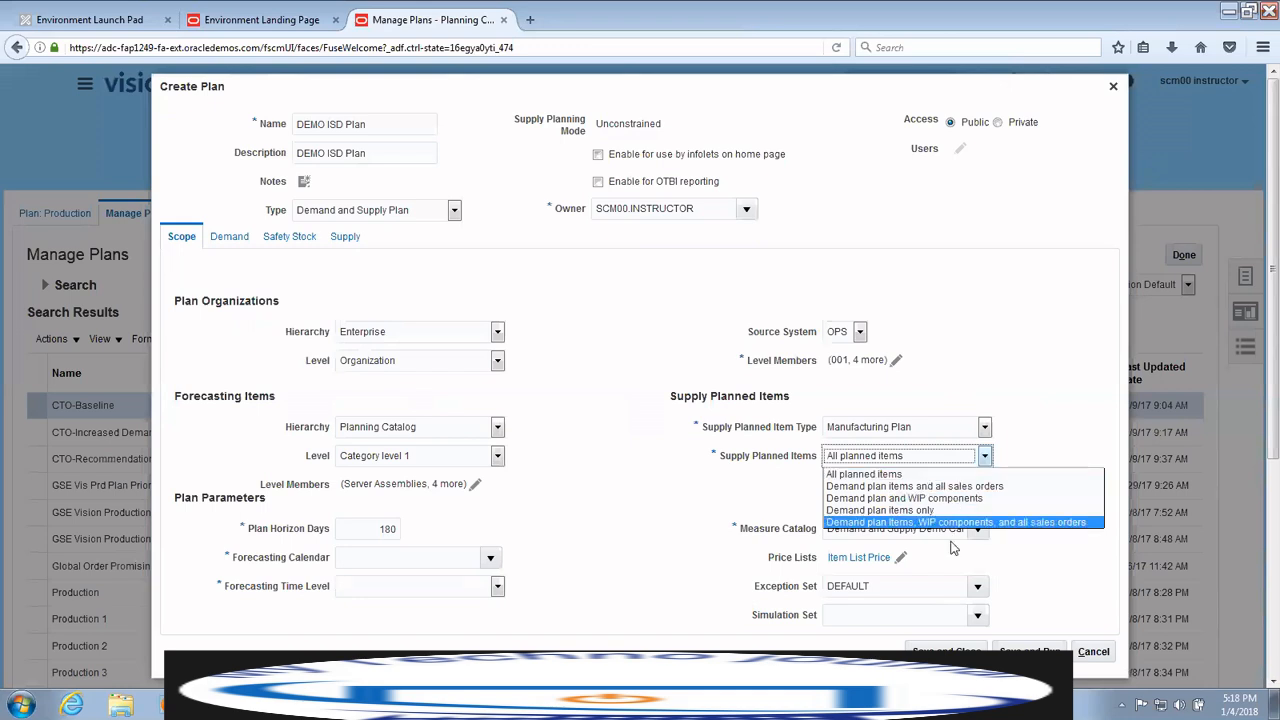
click(930, 485)
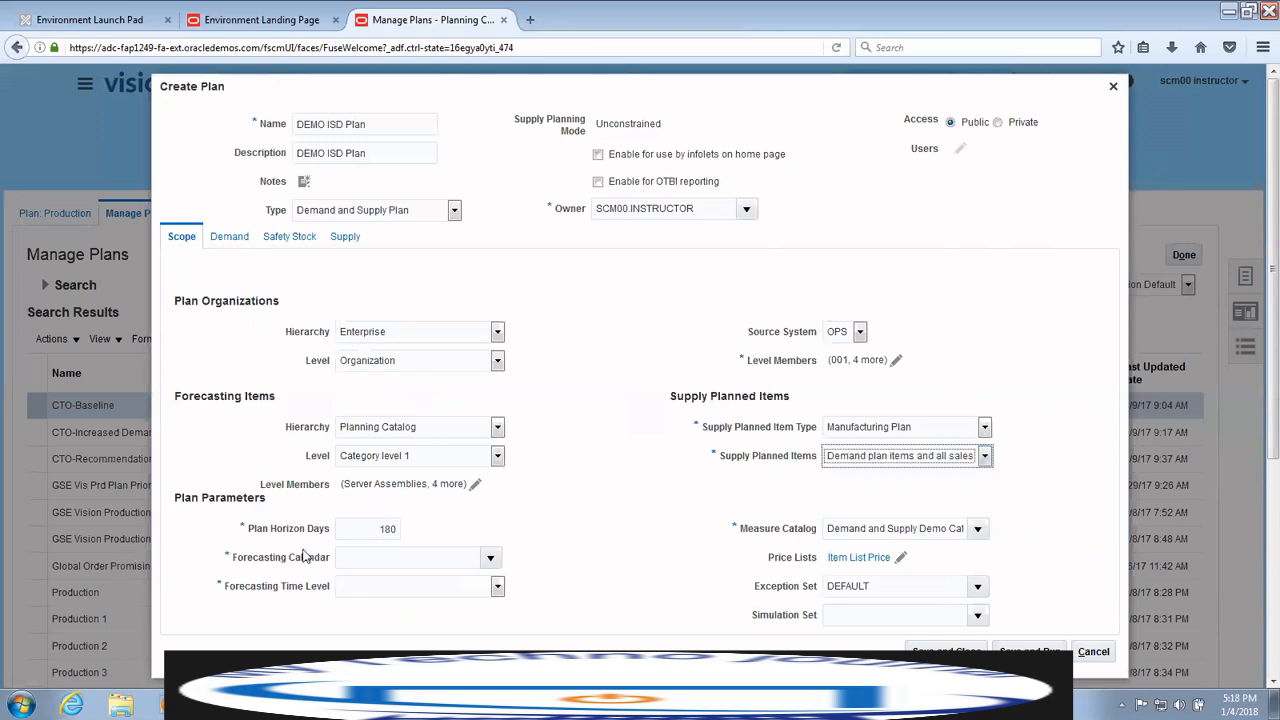
- Set the plan horizon to 90 days, with Operations as the forecasting calendar and Week as the forecasting time level
drag(374, 528, 415, 530)
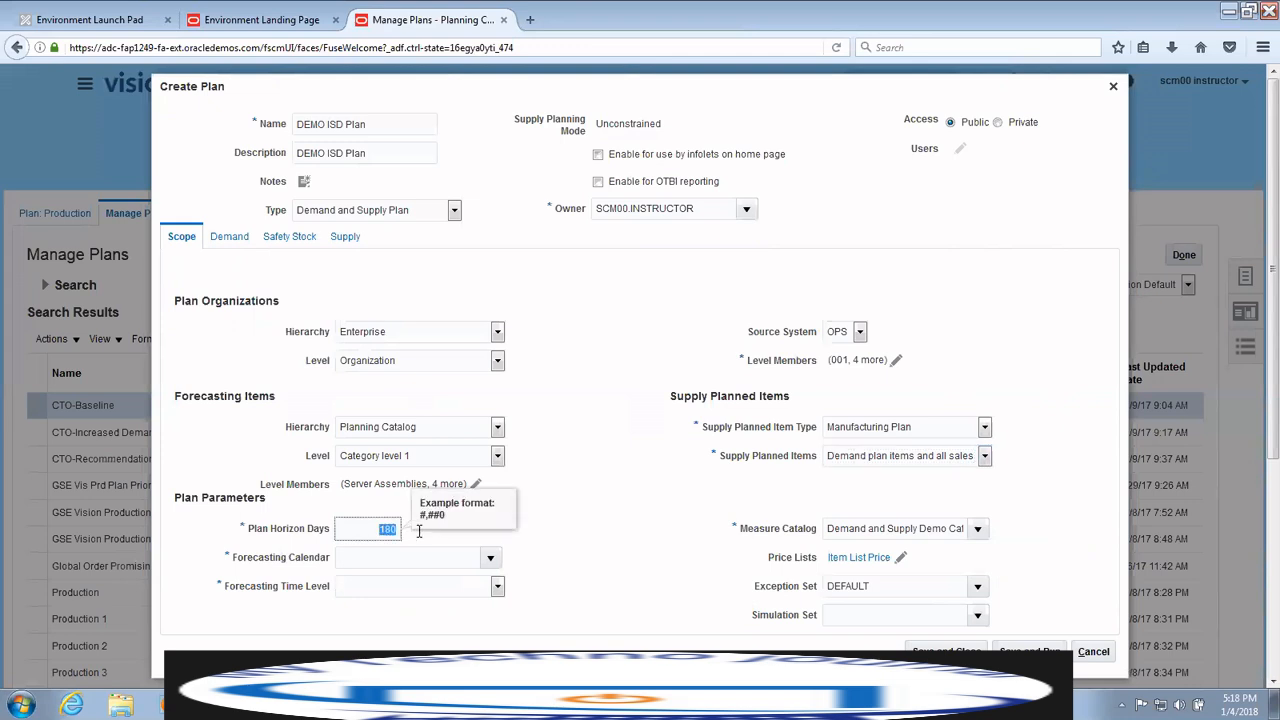
text(90)
click(490, 562)
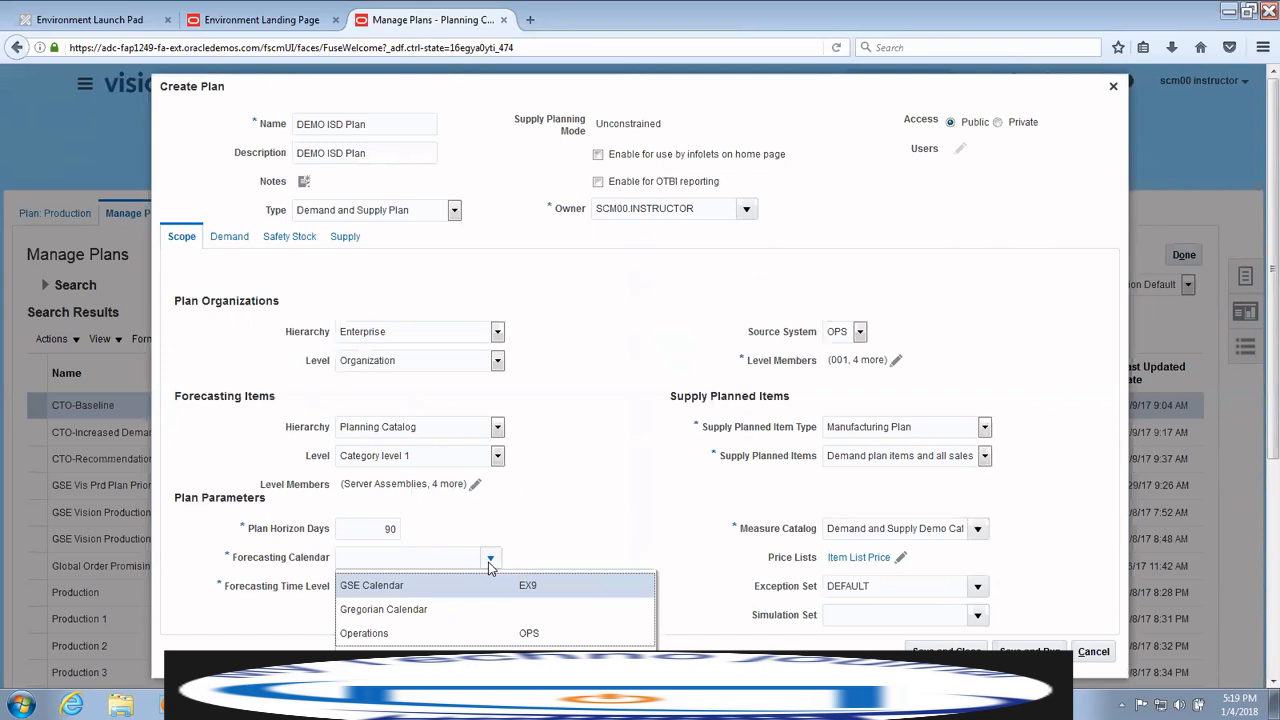
click(405, 634)
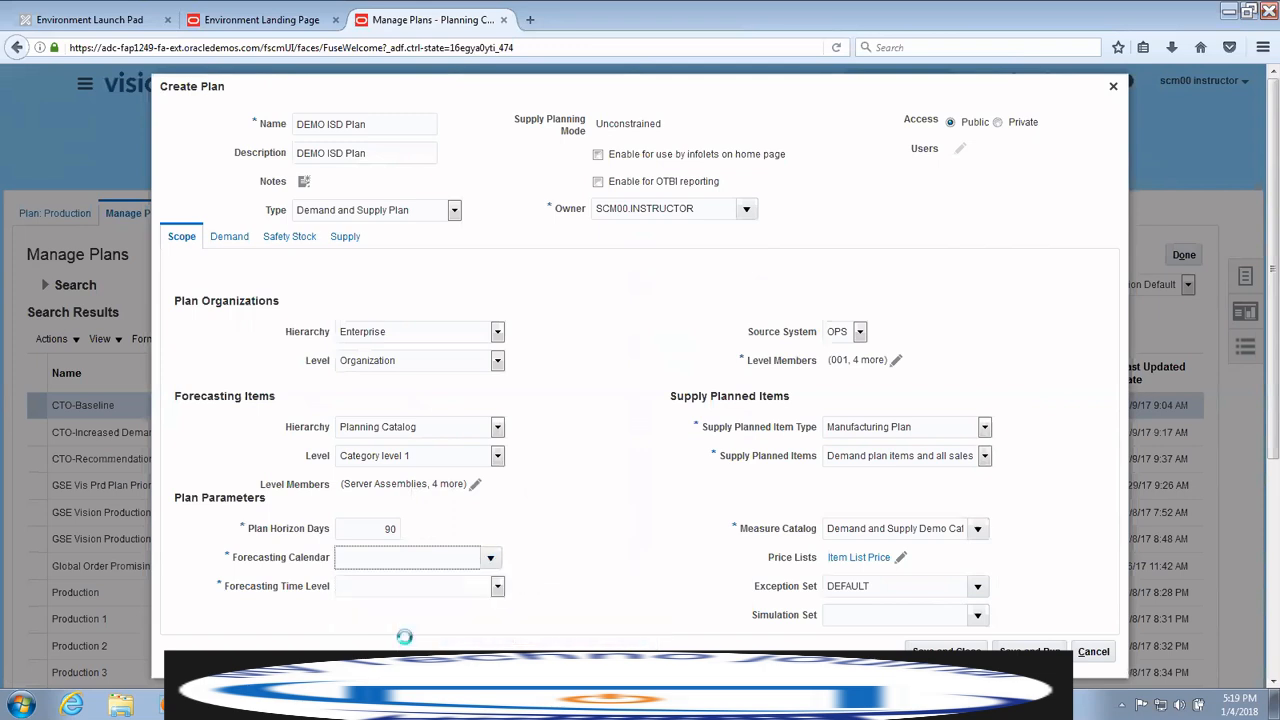
click(498, 588)
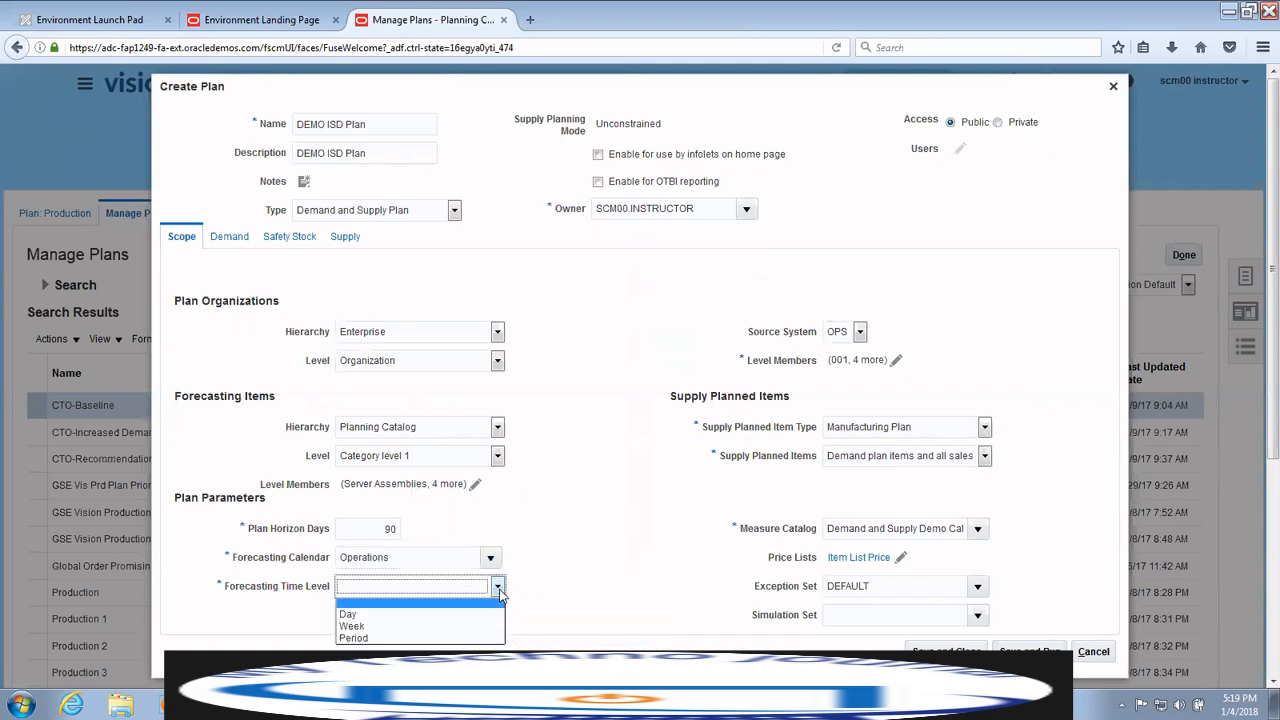
click(412, 626)
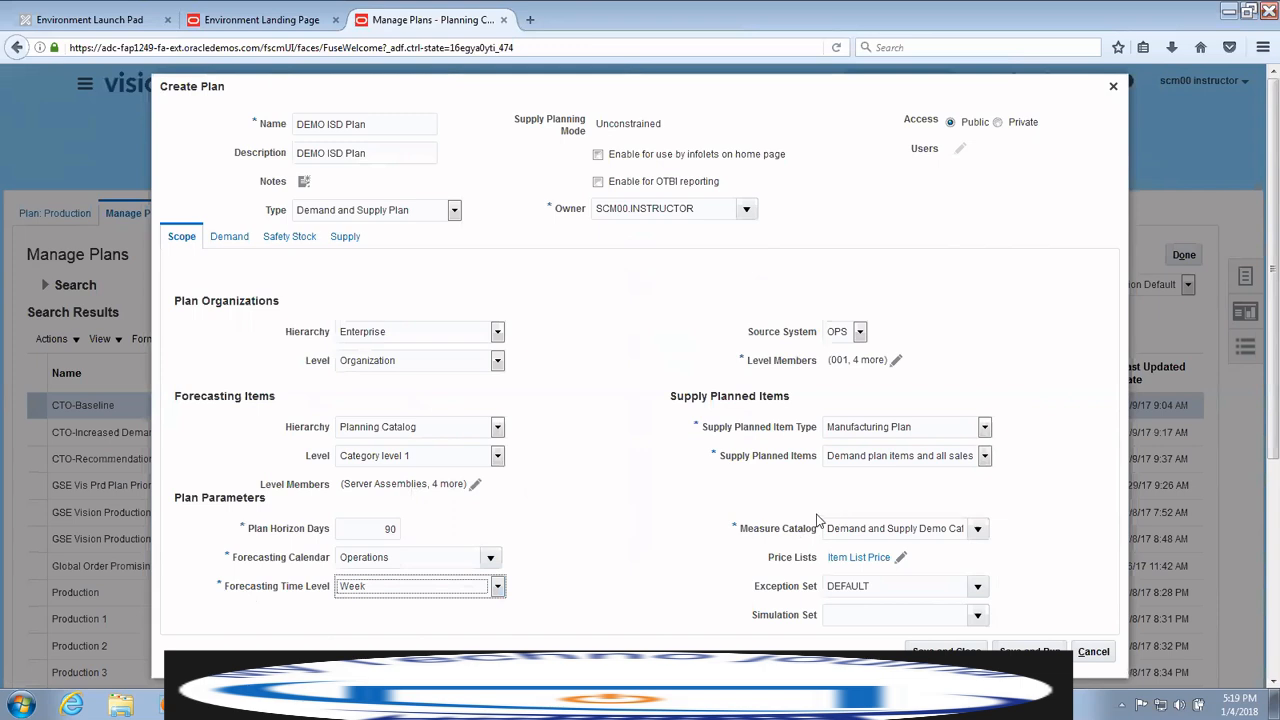
- Select Demand and Supply Demo Catalog as the measure catalog and DEFAULT as the exception set
click(977, 530)
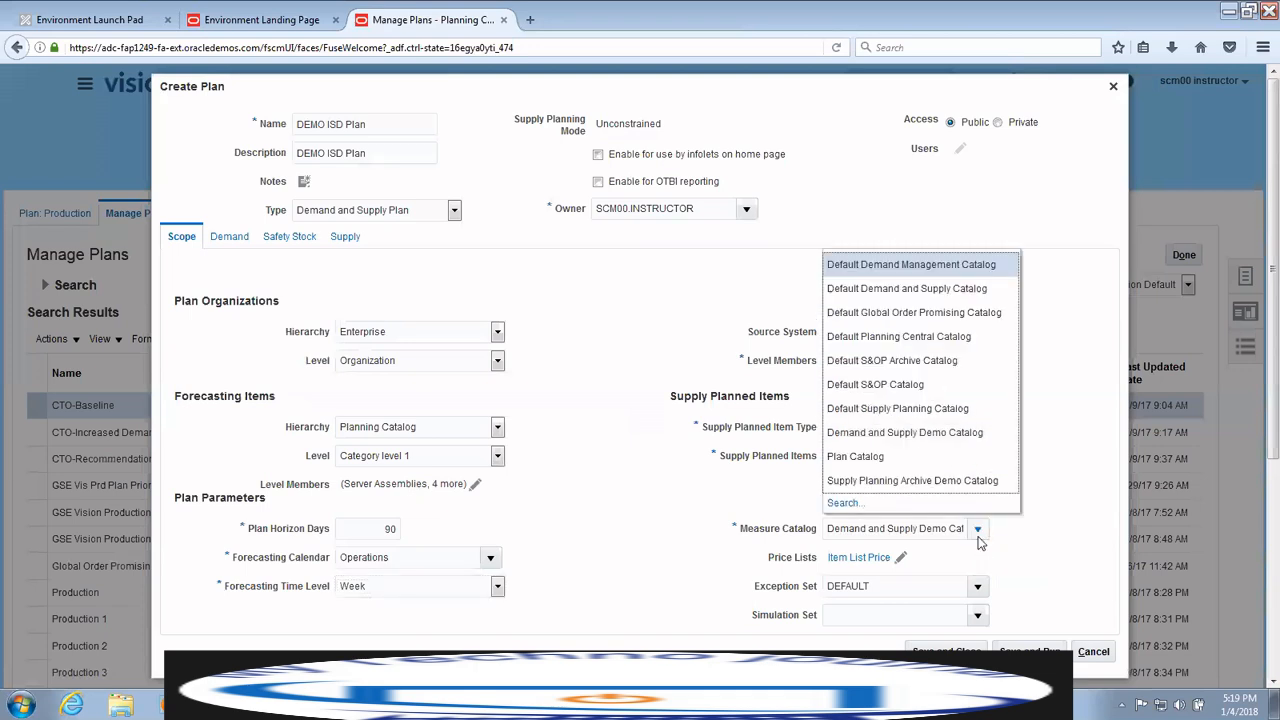
click(869, 439)
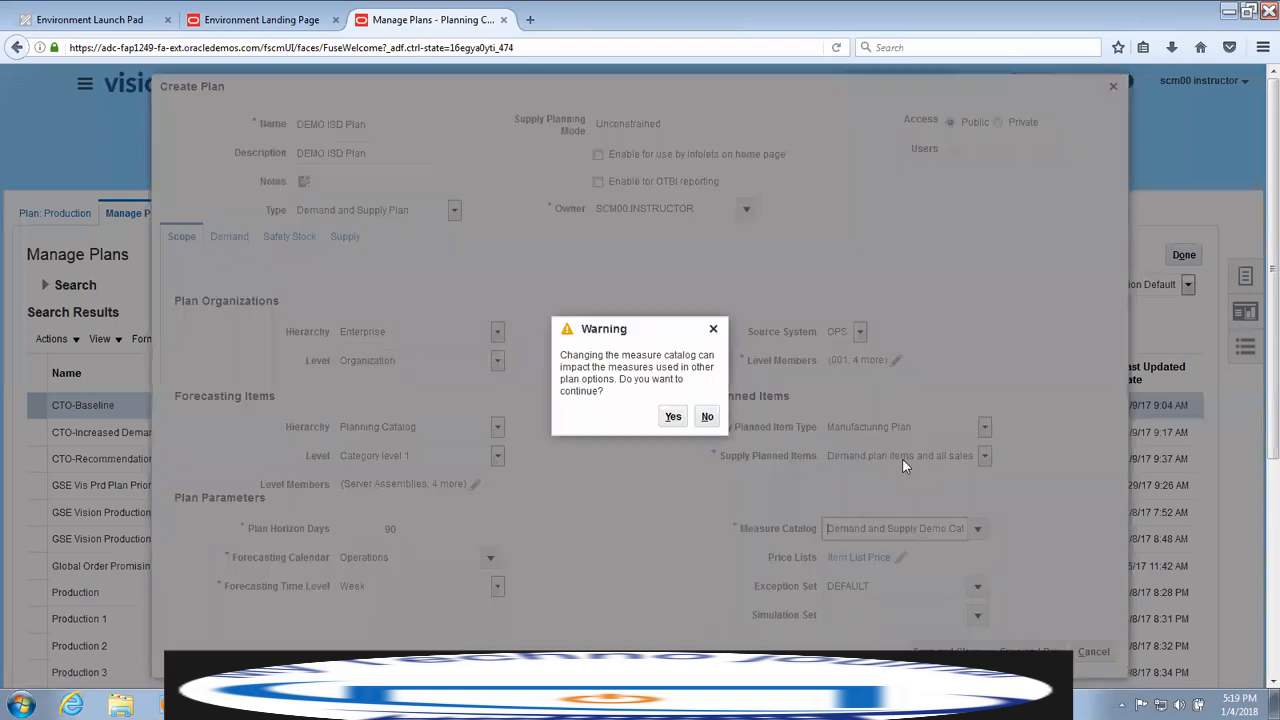
click(673, 416)
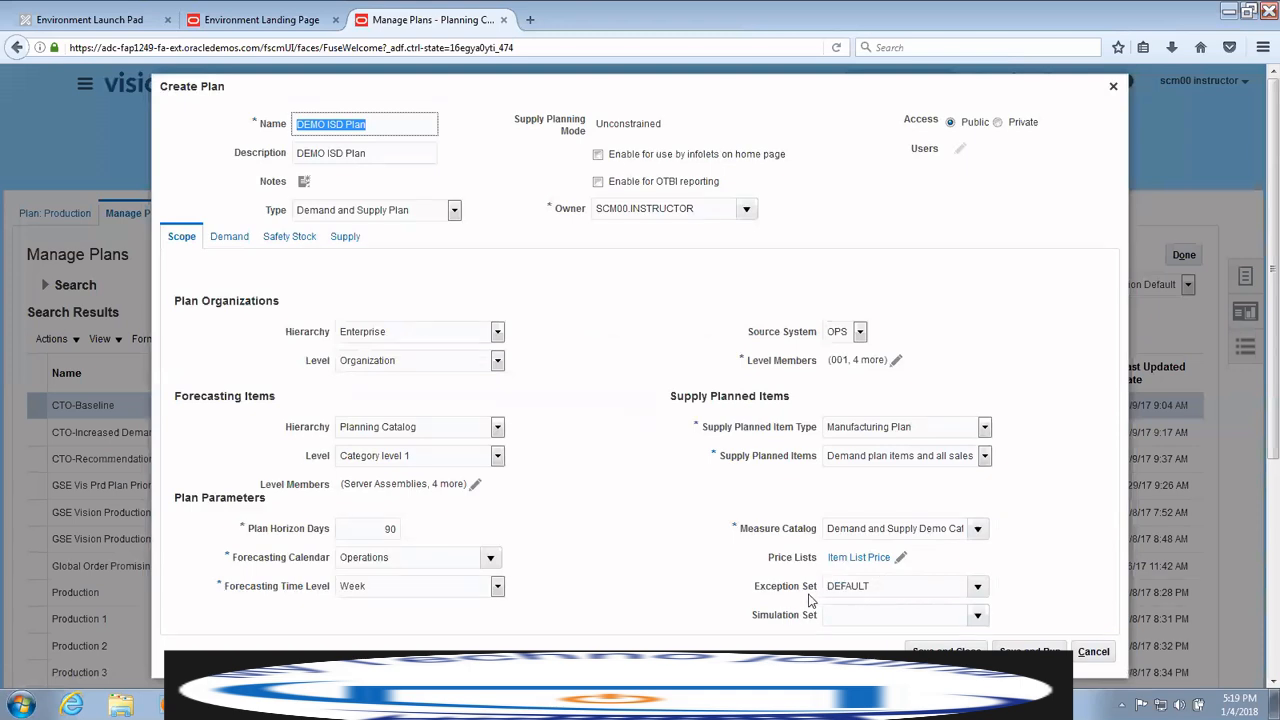
click(976, 587)
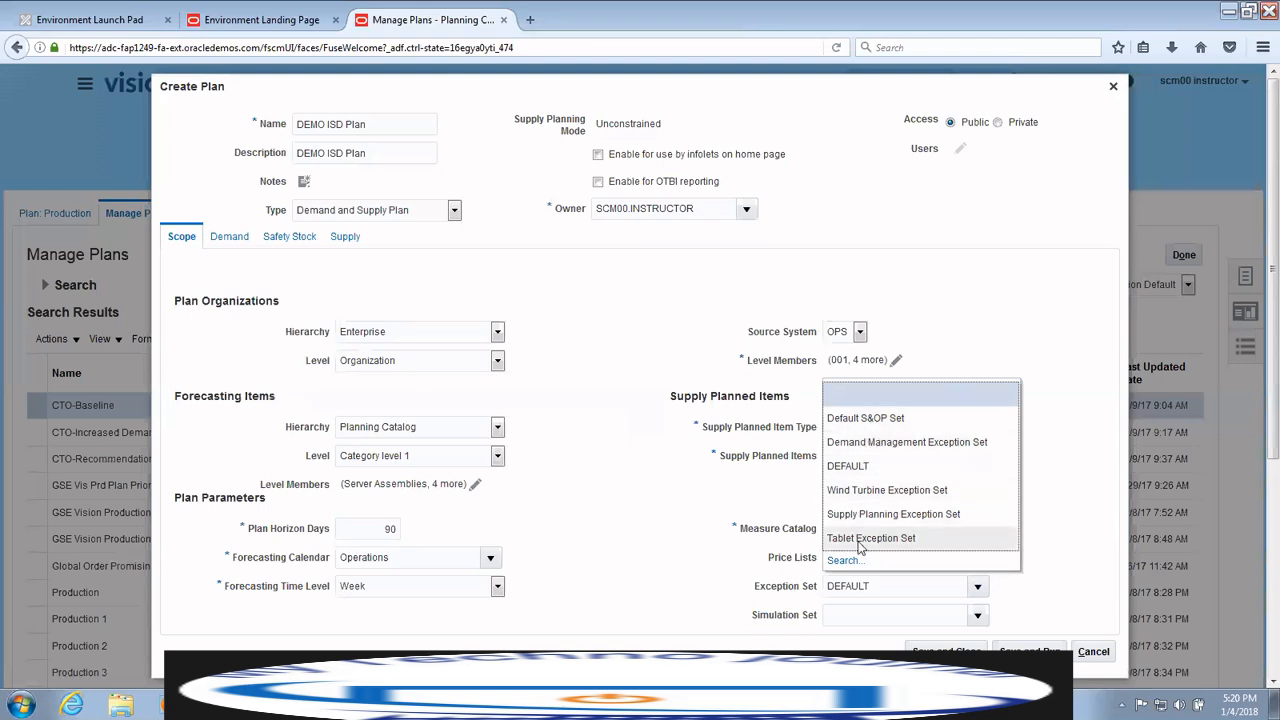
click(891, 476)
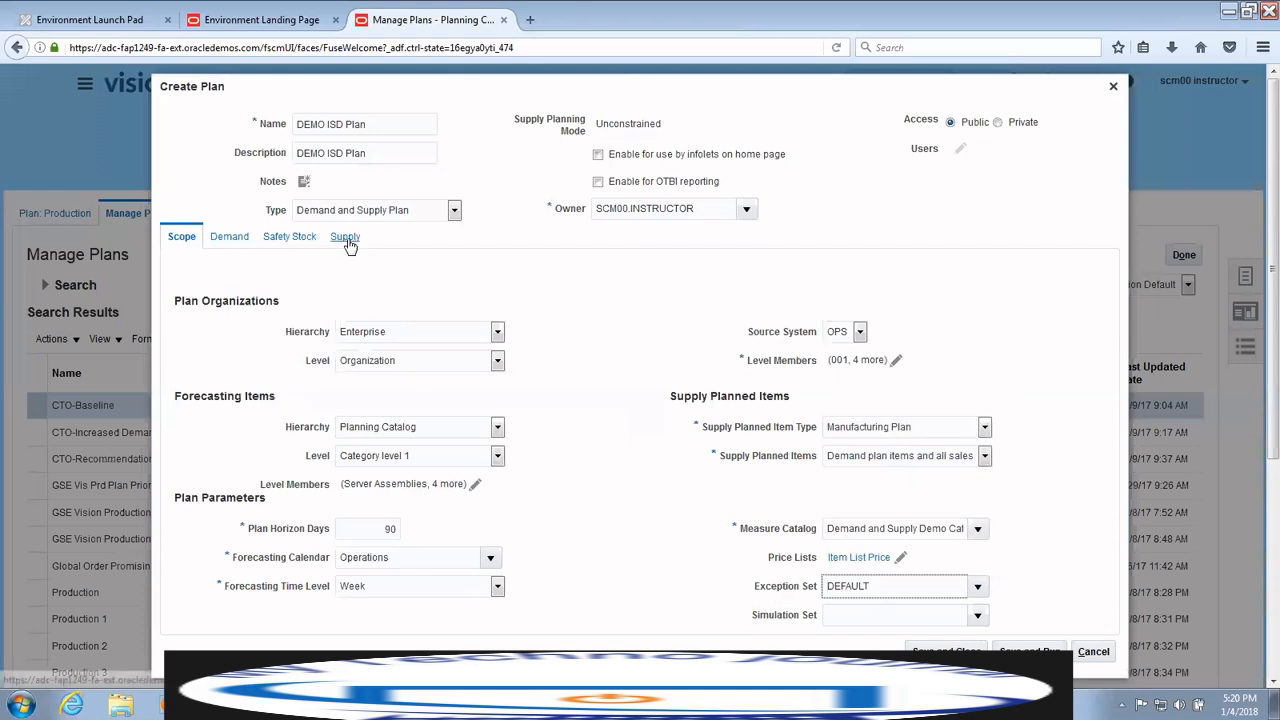
- Set the plan's demand forecasting profile to Forecast Bookings and check its historical buckets and locked forecast periods
click(234, 240)
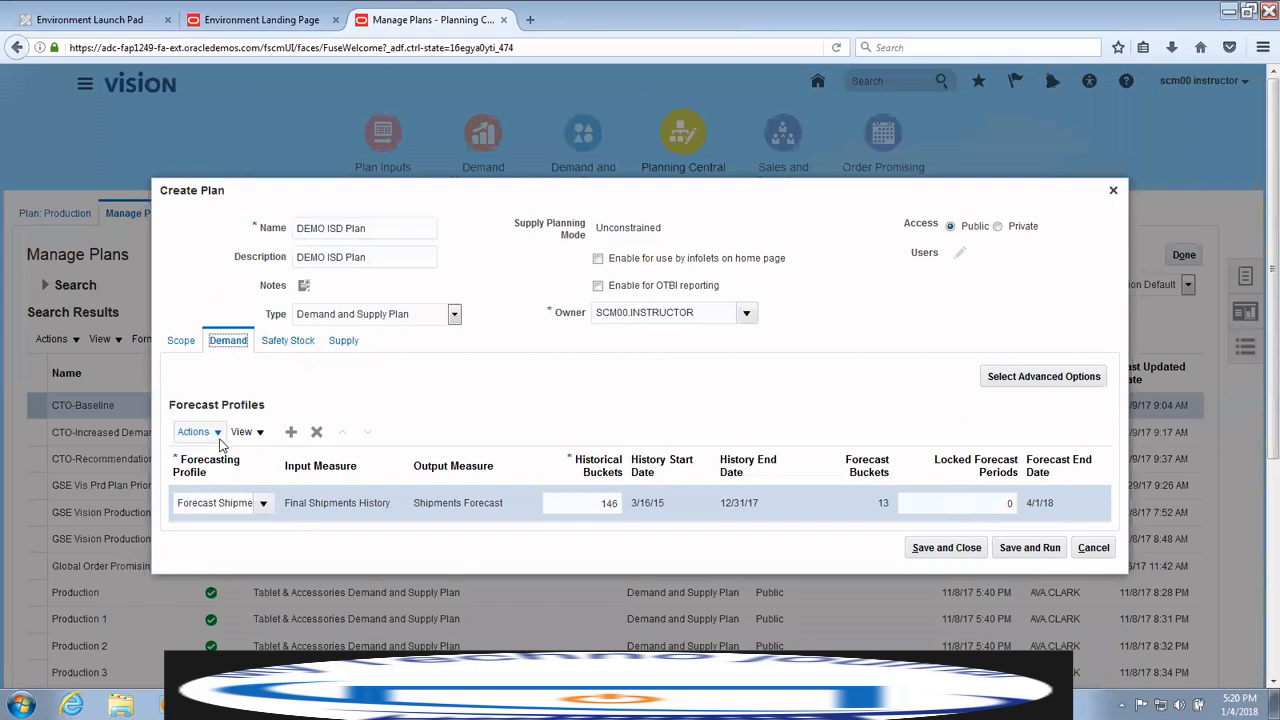
click(263, 503)
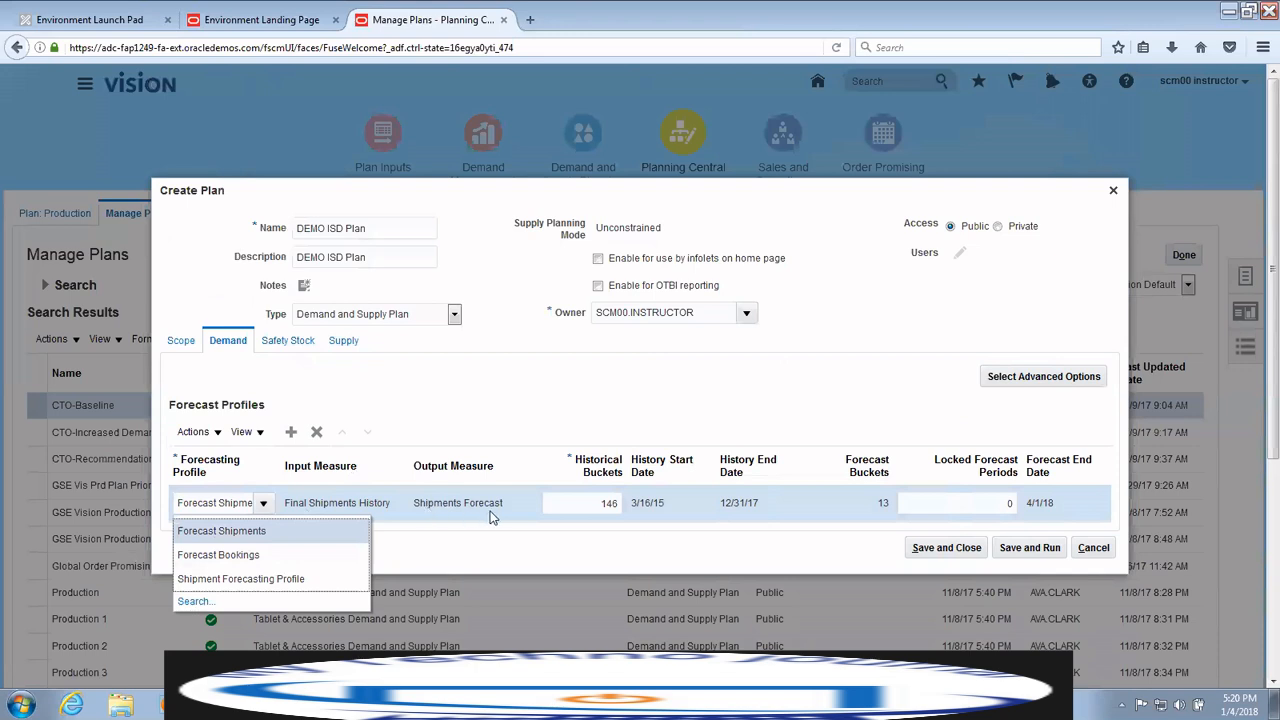
click(270, 562)
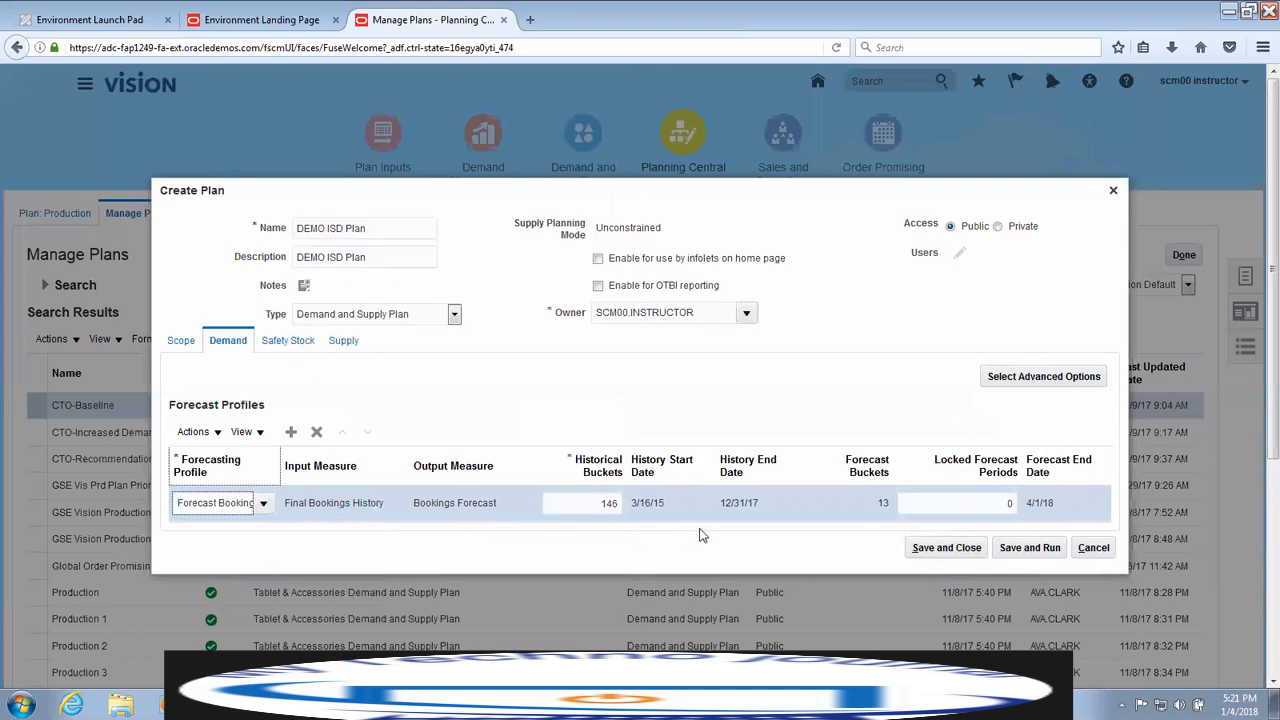
click(563, 503)
double_click(609, 503)
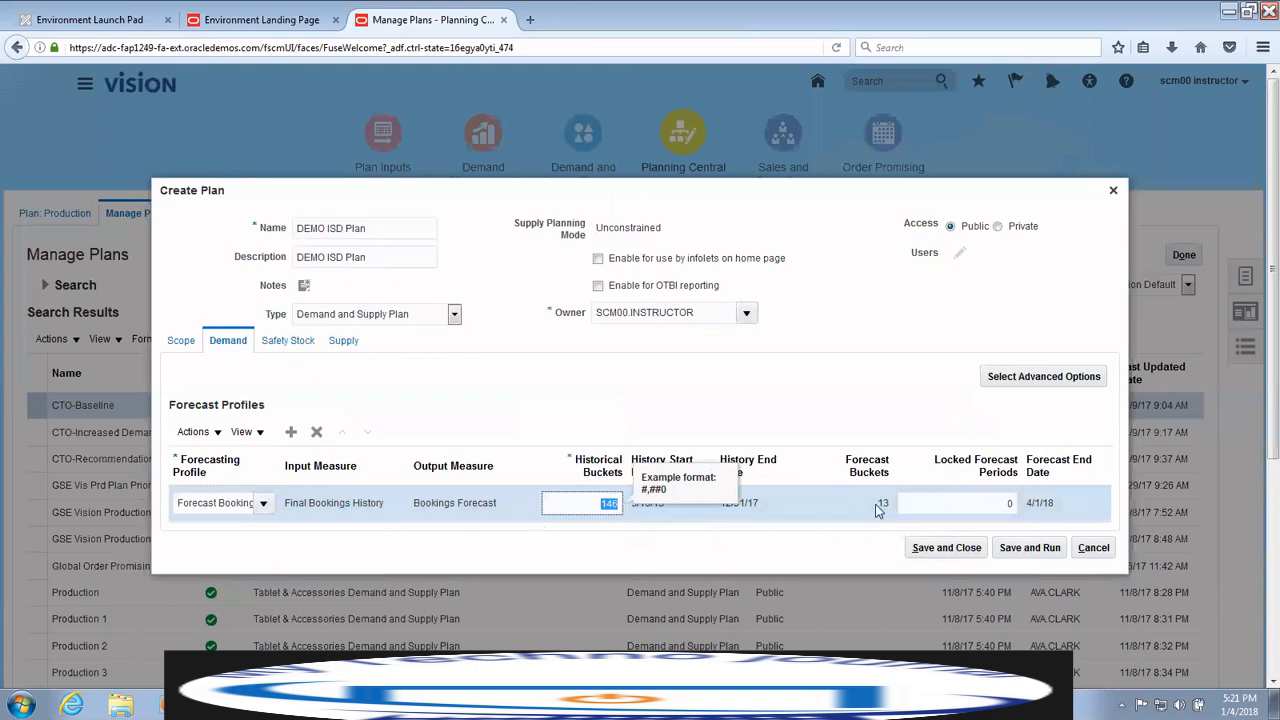
click(984, 507)
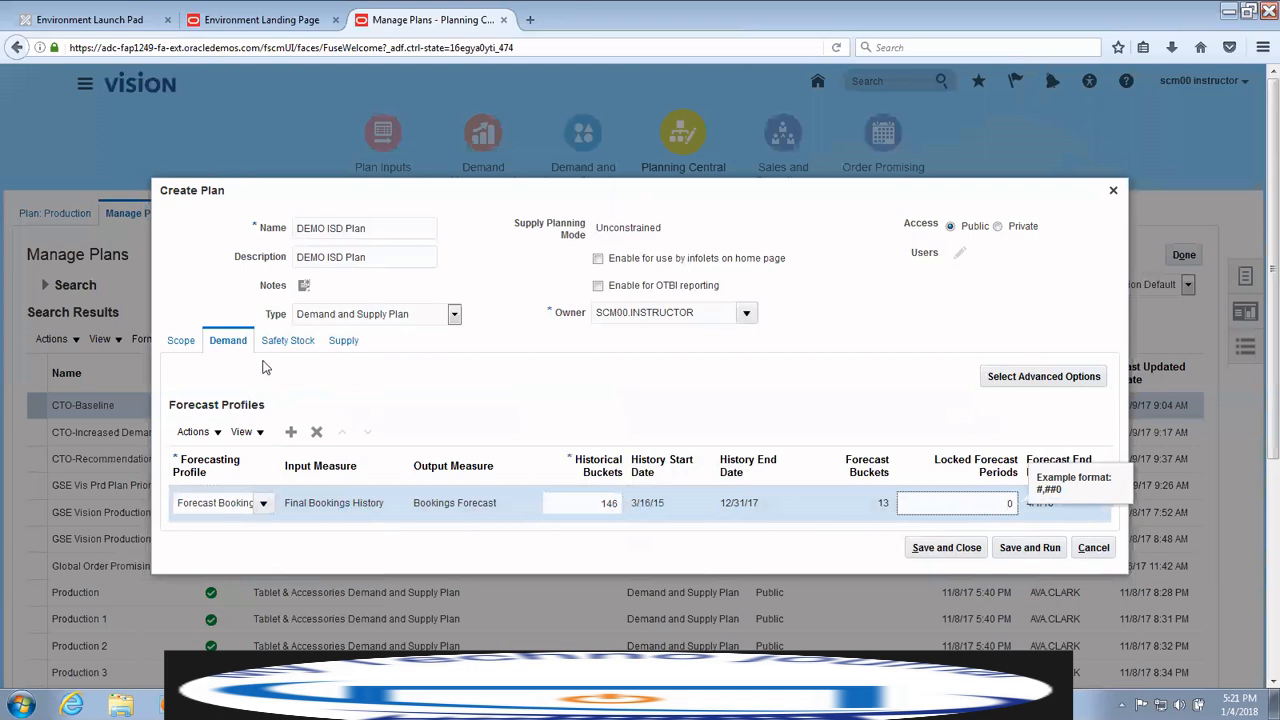
- Try the calculation of new safety stock quantities for end items and turn it back off
click(288, 340)
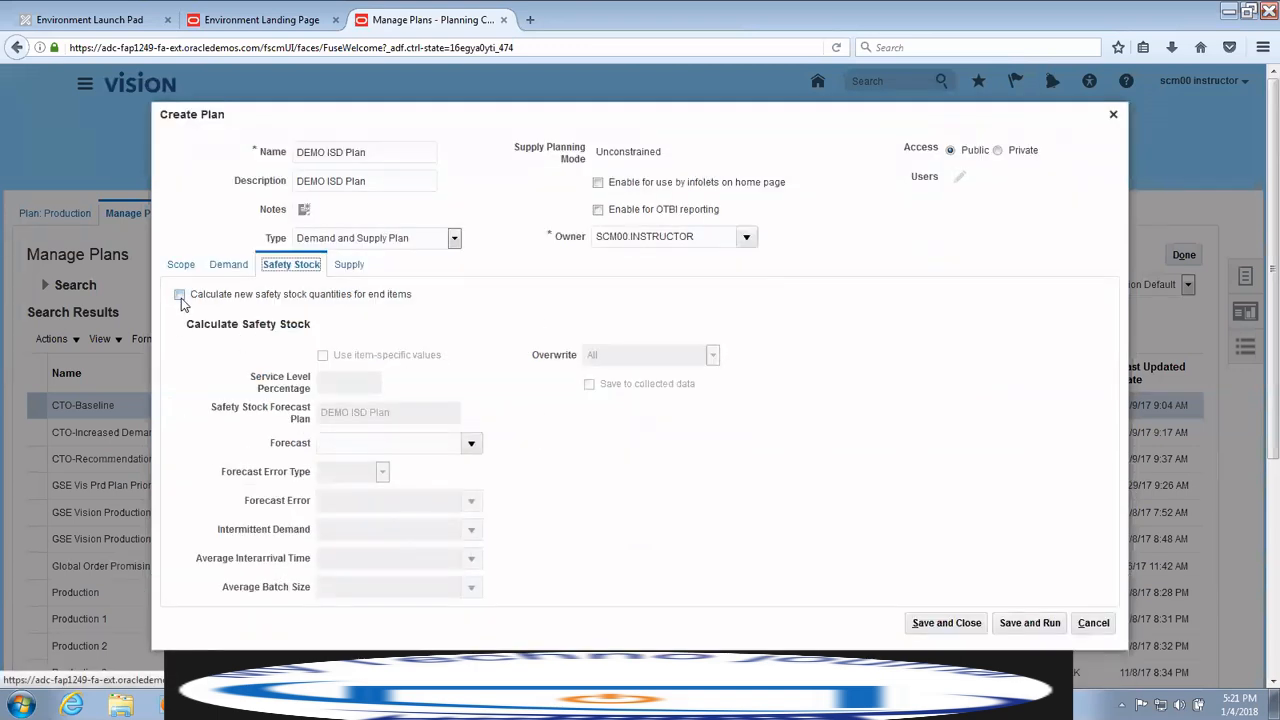
click(180, 297)
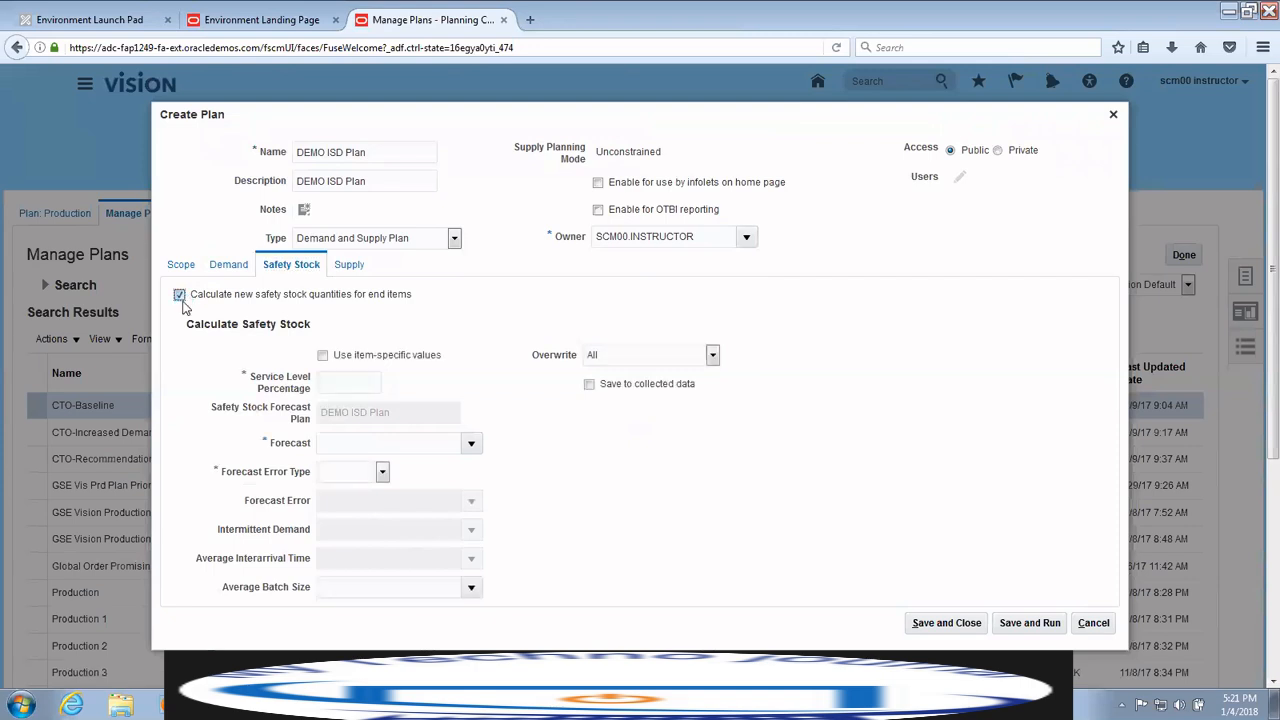
click(180, 296)
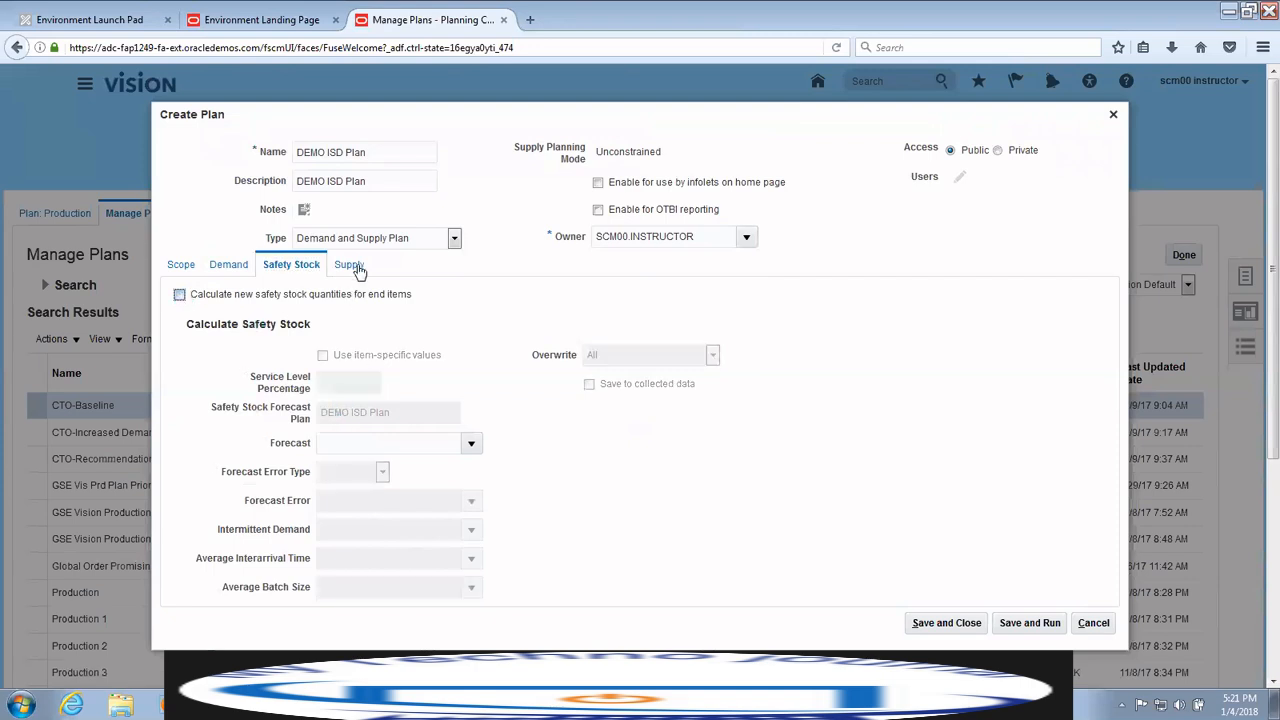
- Set the supply plan's assignment set to Planning and its overwriting of firm planned orders to All
click(350, 265)
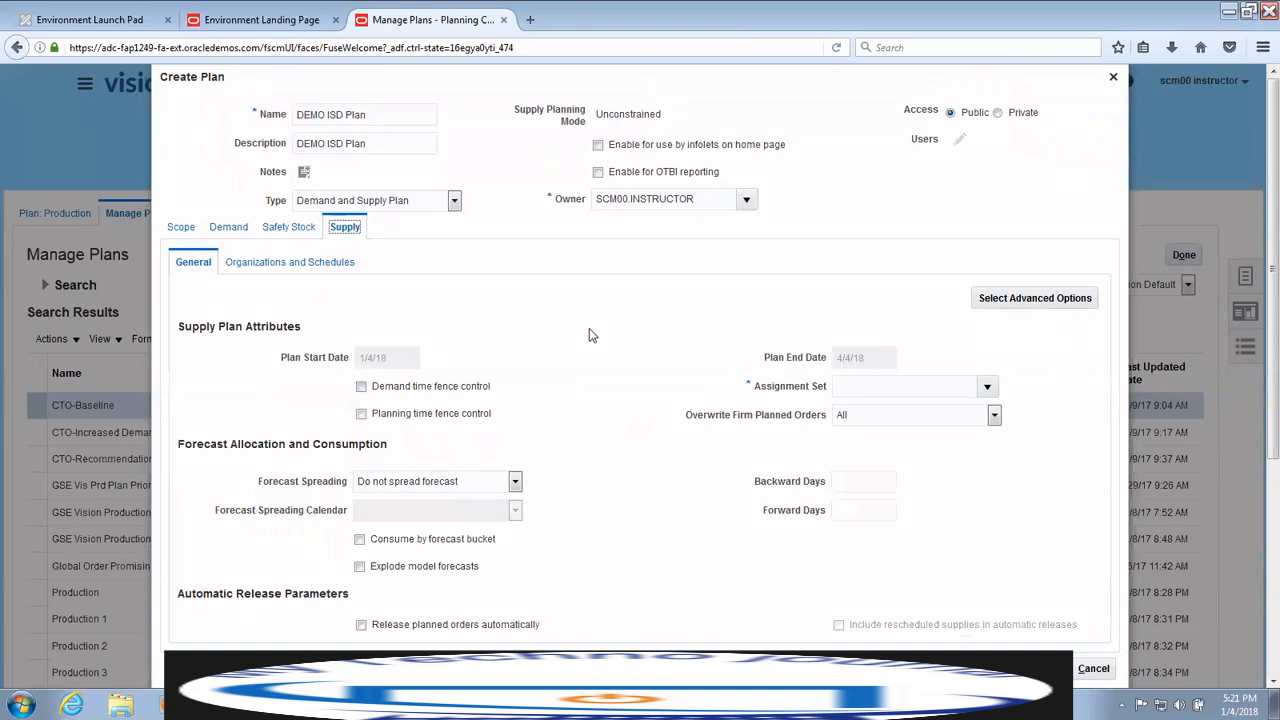
click(180, 227)
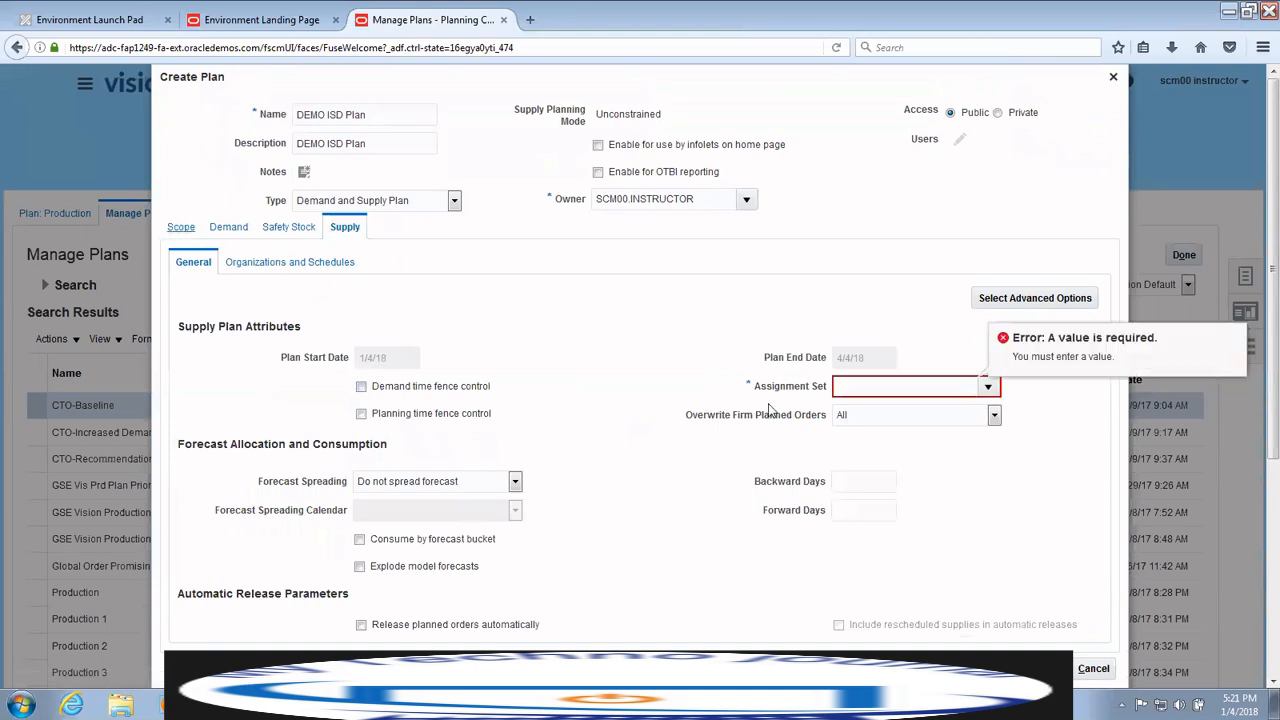
click(990, 386)
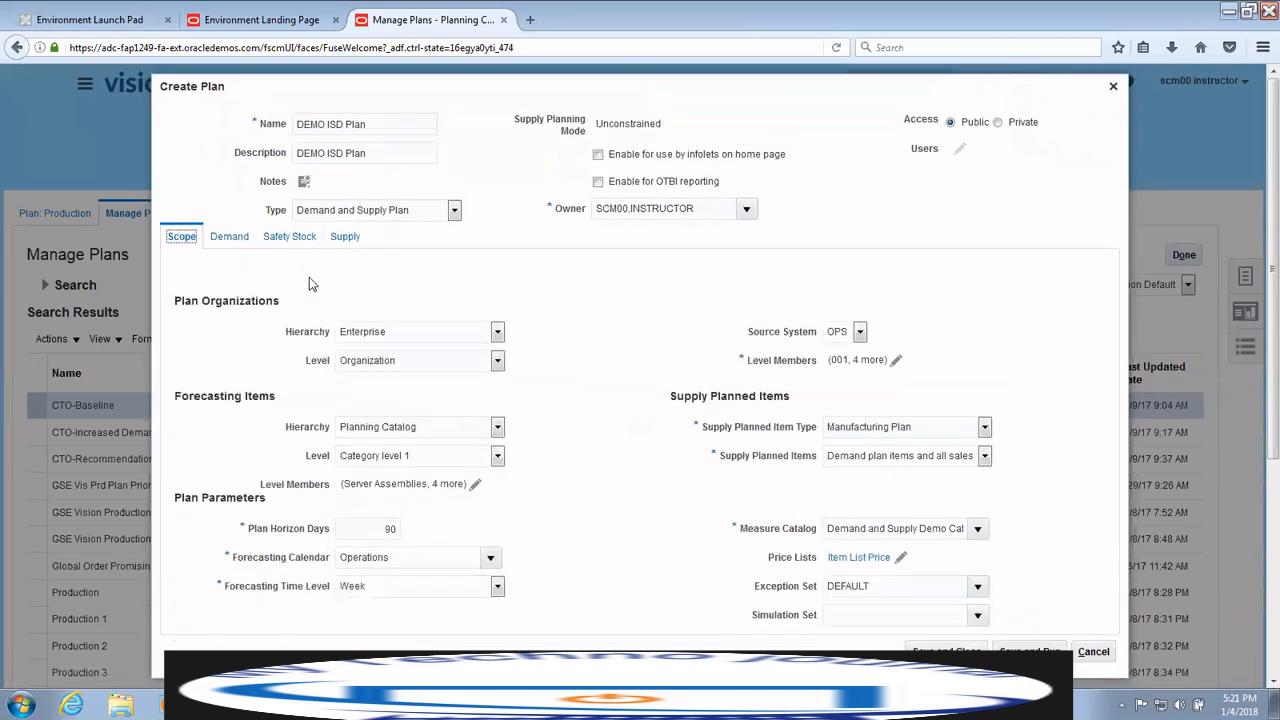
click(345, 236)
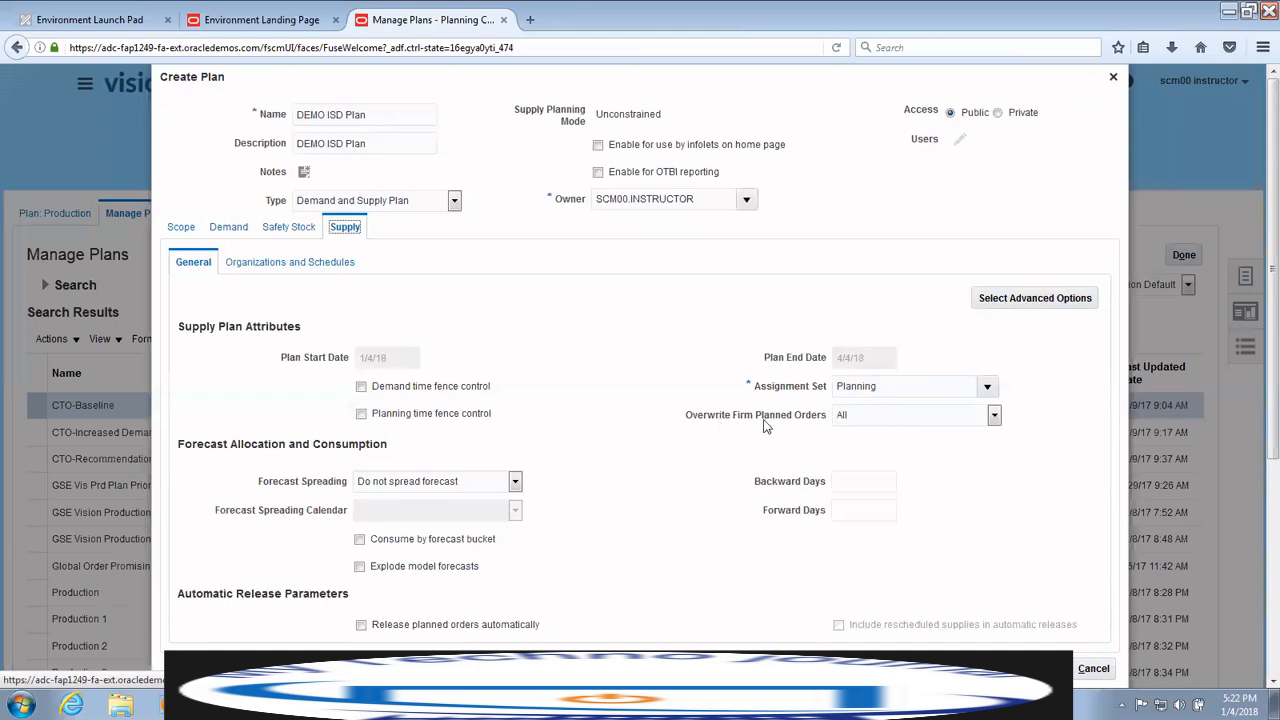
click(995, 415)
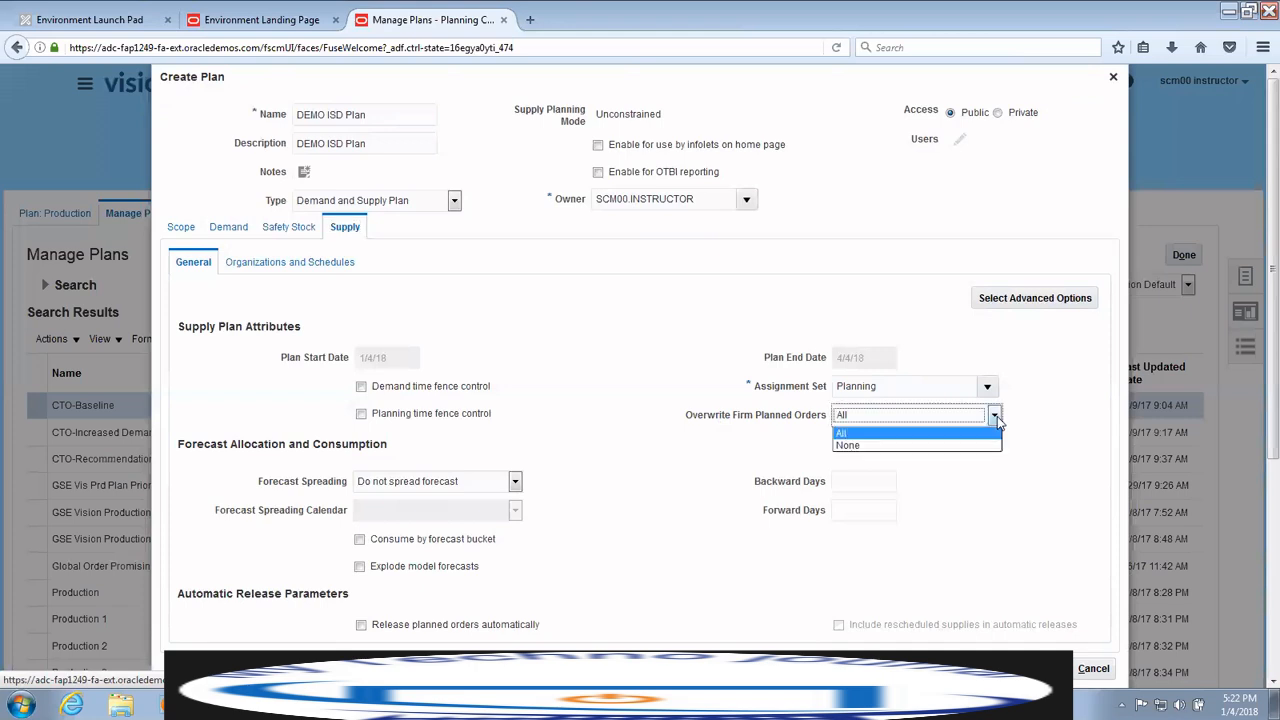
click(874, 435)
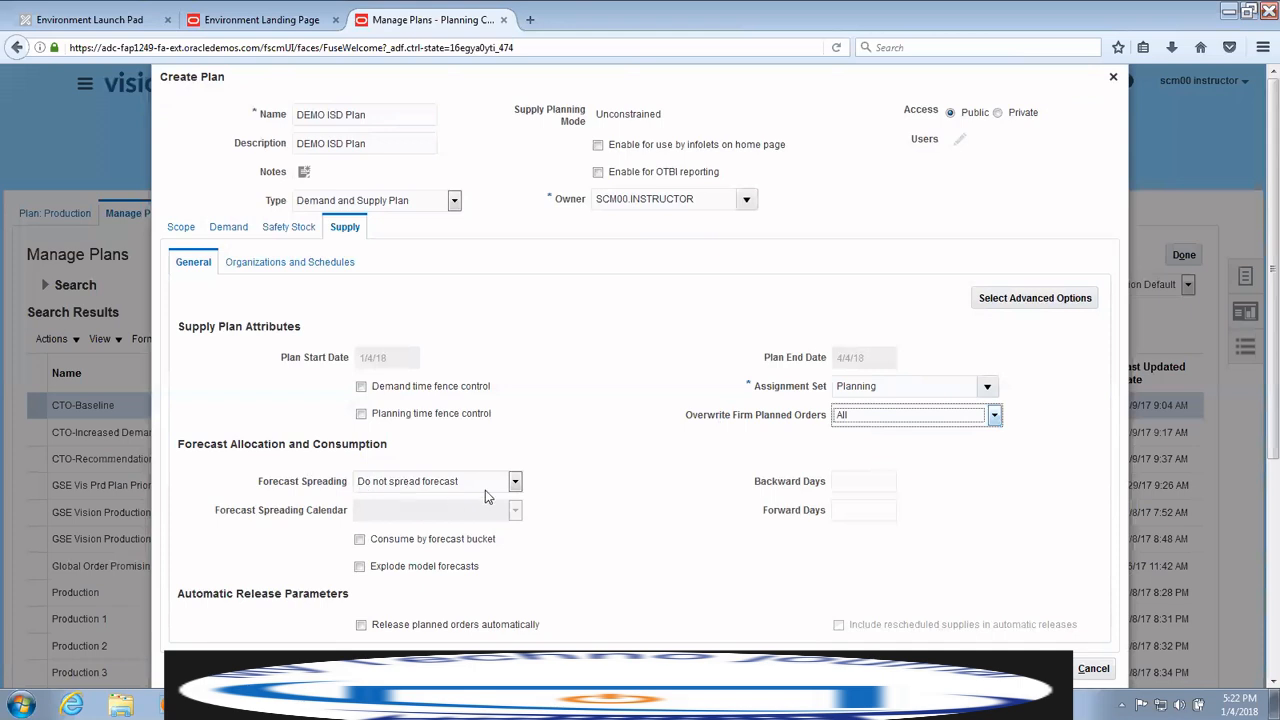
- Spread the forecast evenly using the Manufacturing calendar and check the backward and forward consumption days
click(516, 481)
click(365, 513)
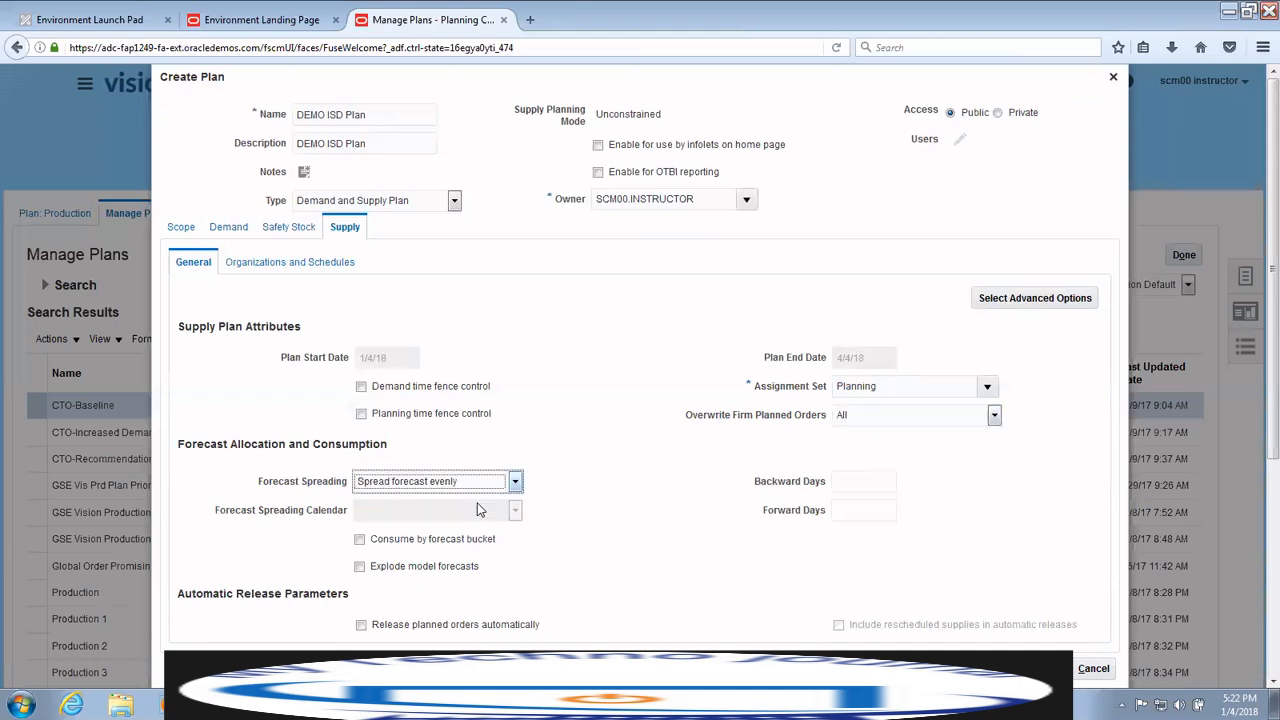
click(514, 511)
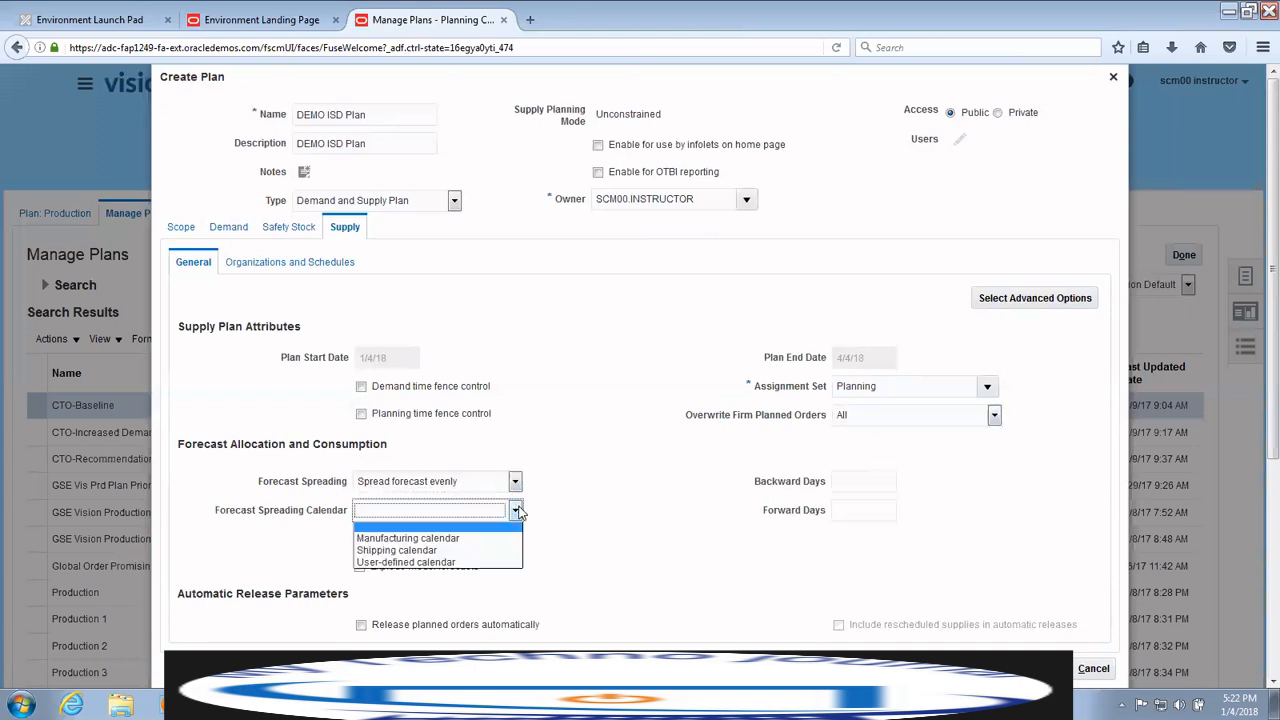
click(476, 539)
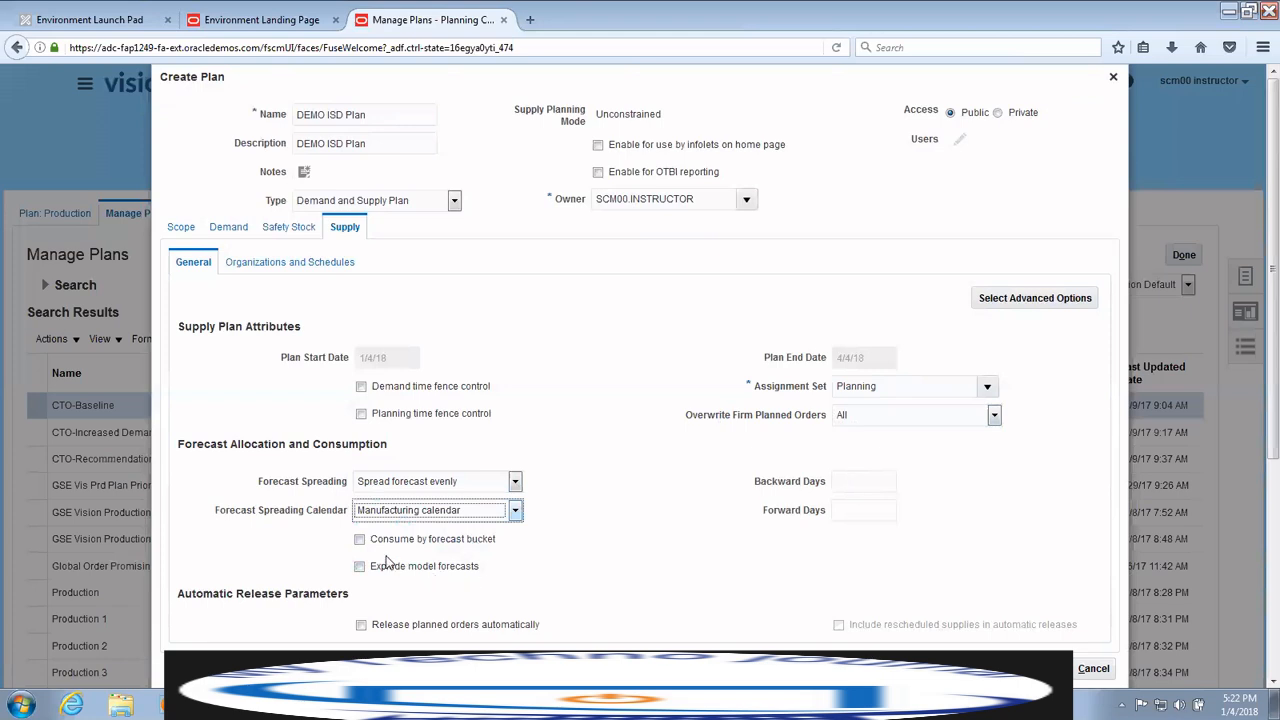
click(859, 481)
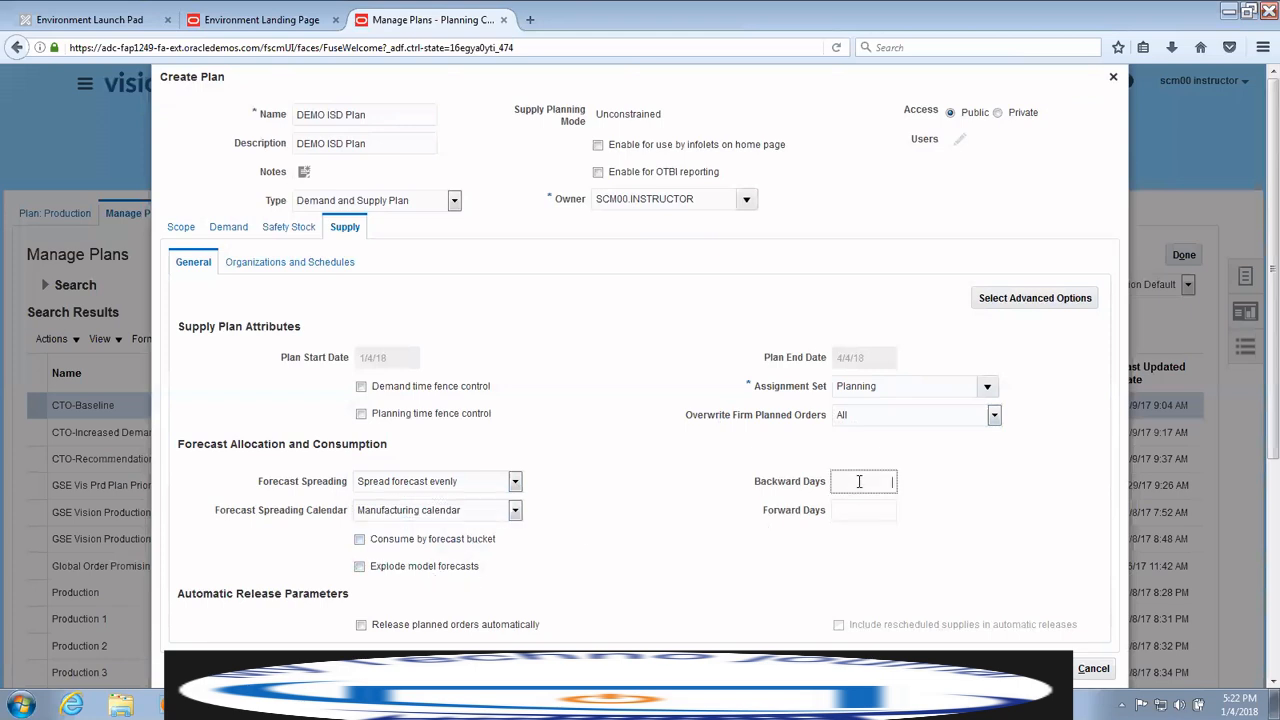
click(859, 507)
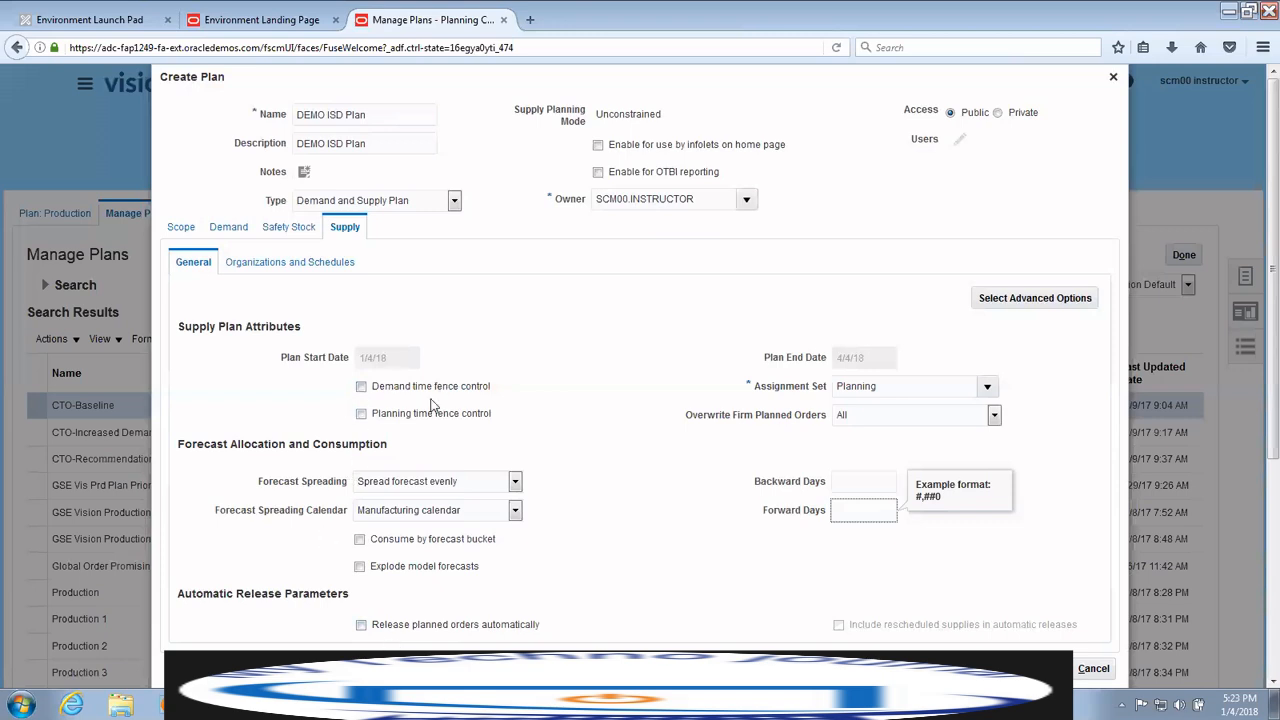
- Review the supply organizations and demand schedules, then save and close the new plan
click(291, 264)
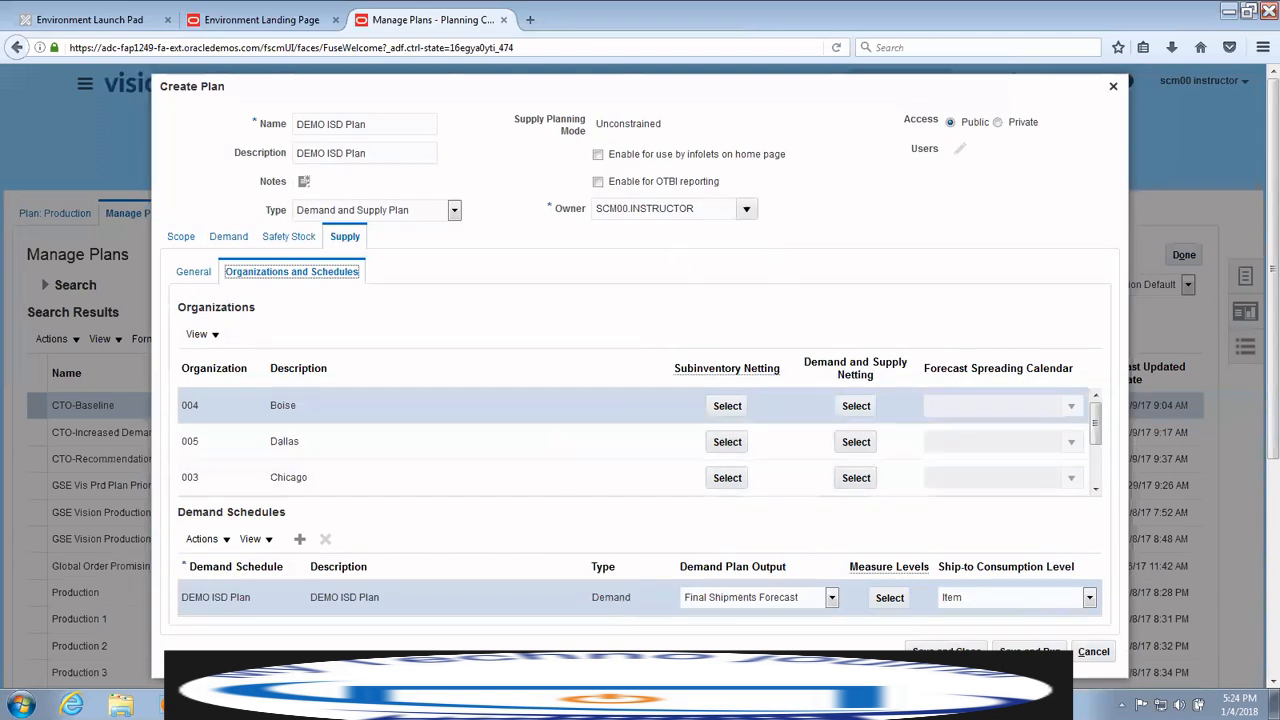
click(193, 272)
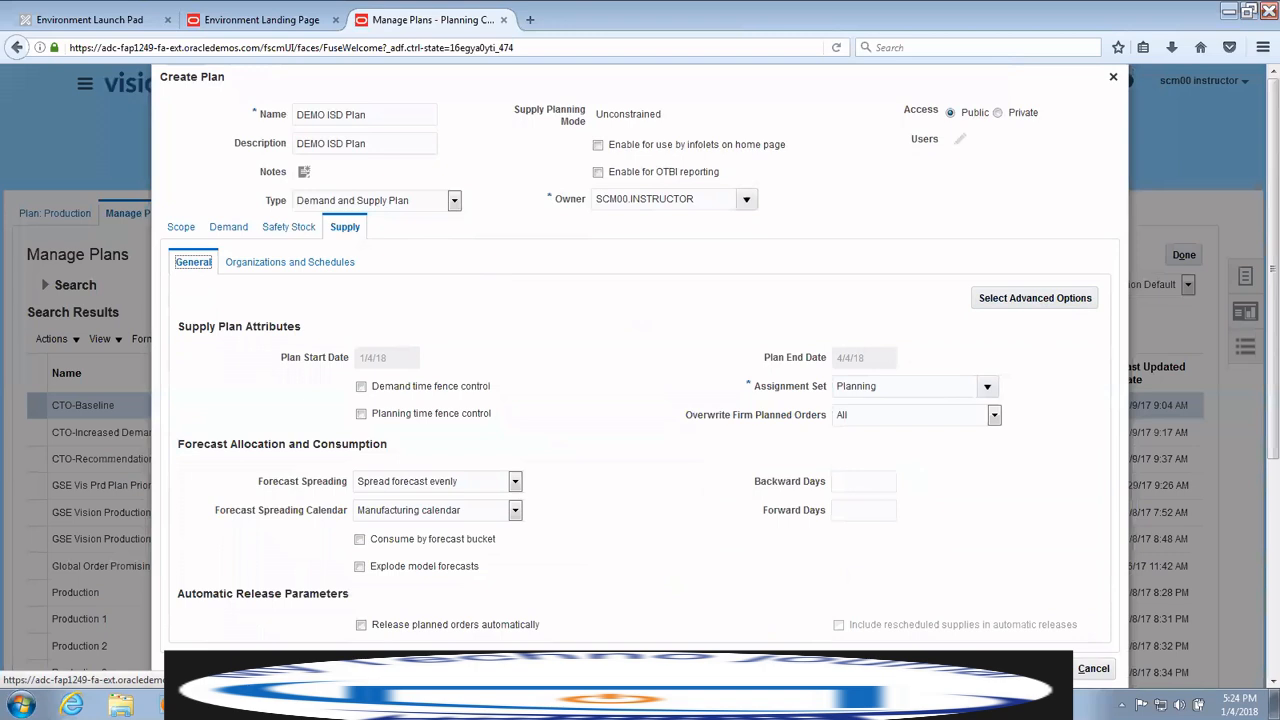
click(1022, 668)
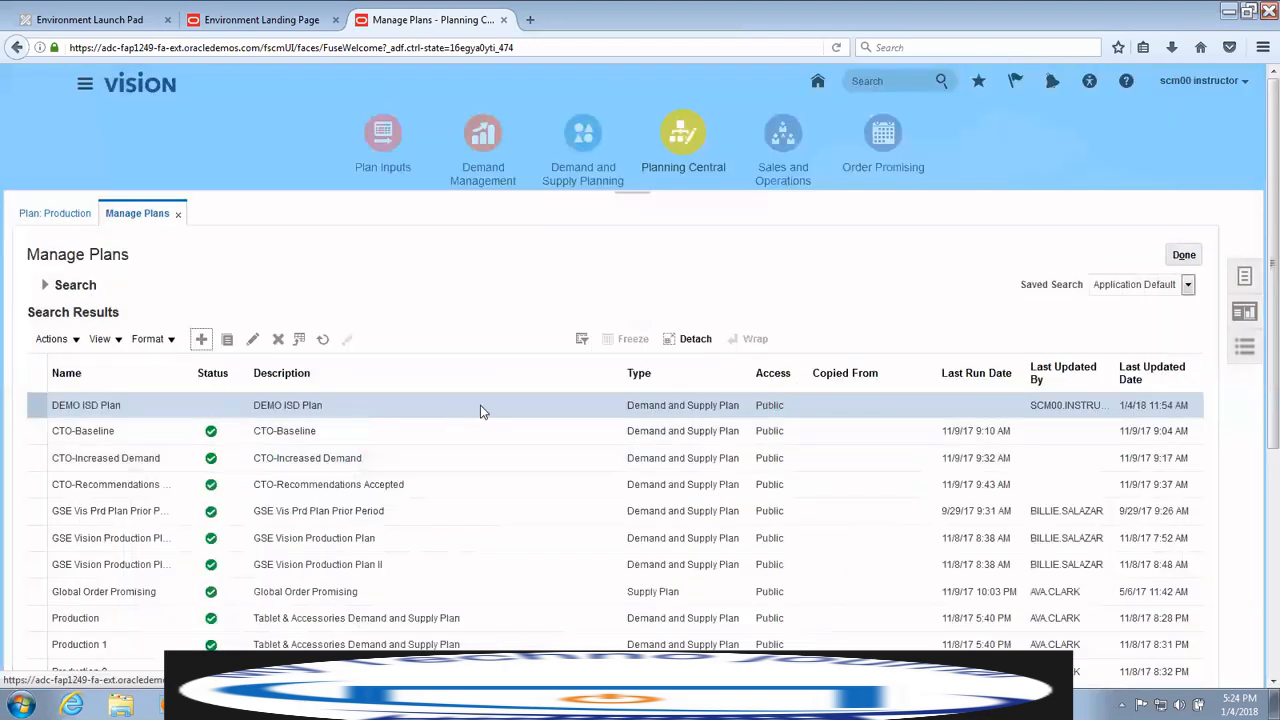
- Look through the run options of DEMO ISD Plan with the Forecast Bookings profile included, and cancel the run
click(75, 341)
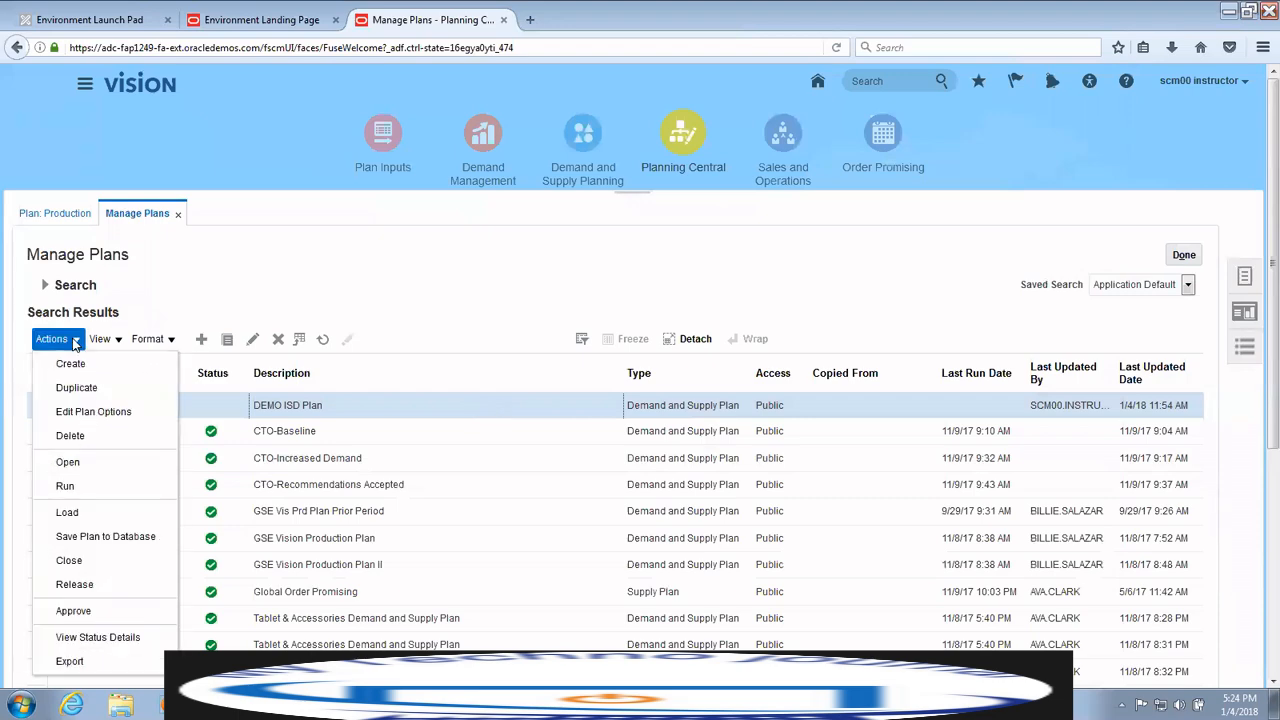
click(92, 494)
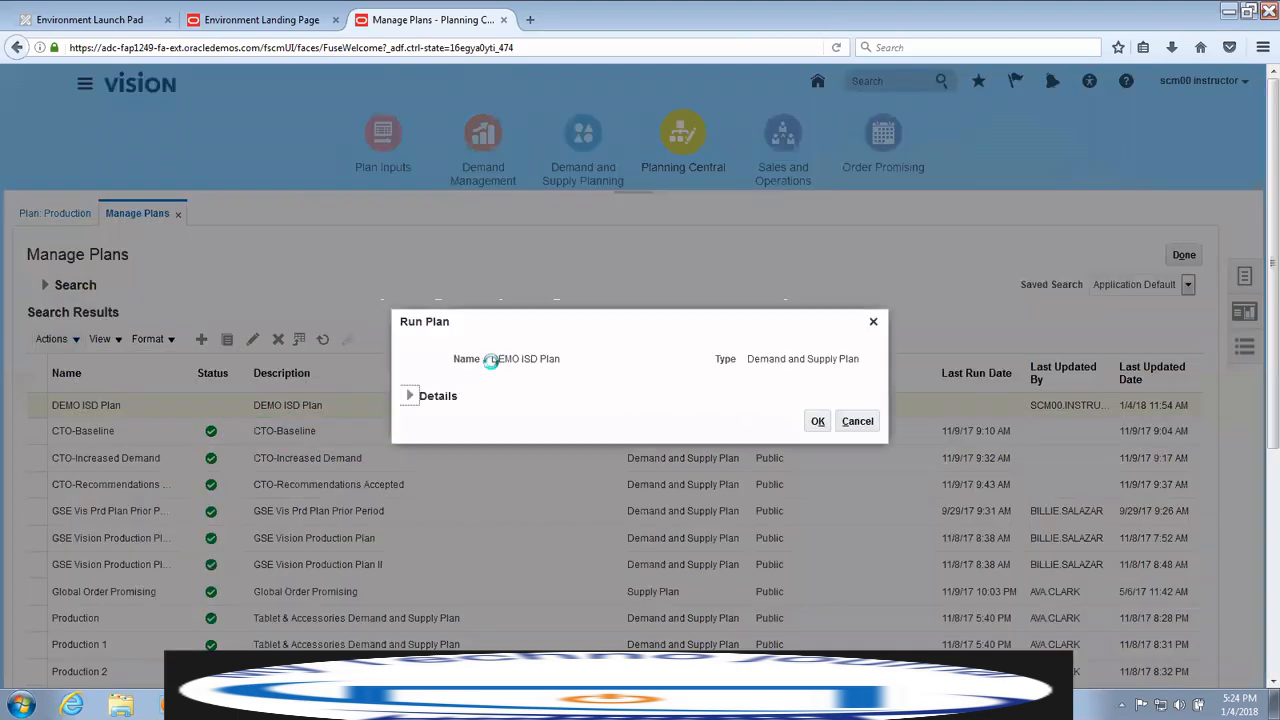
click(410, 396)
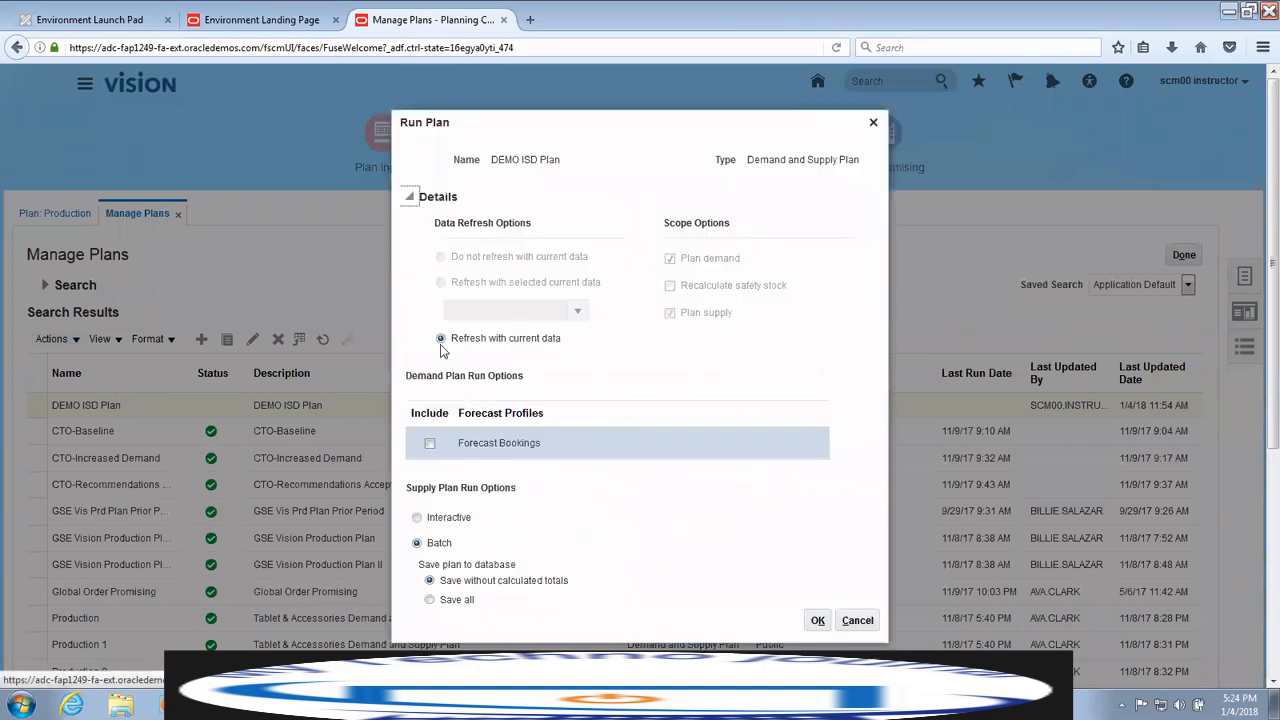
click(430, 443)
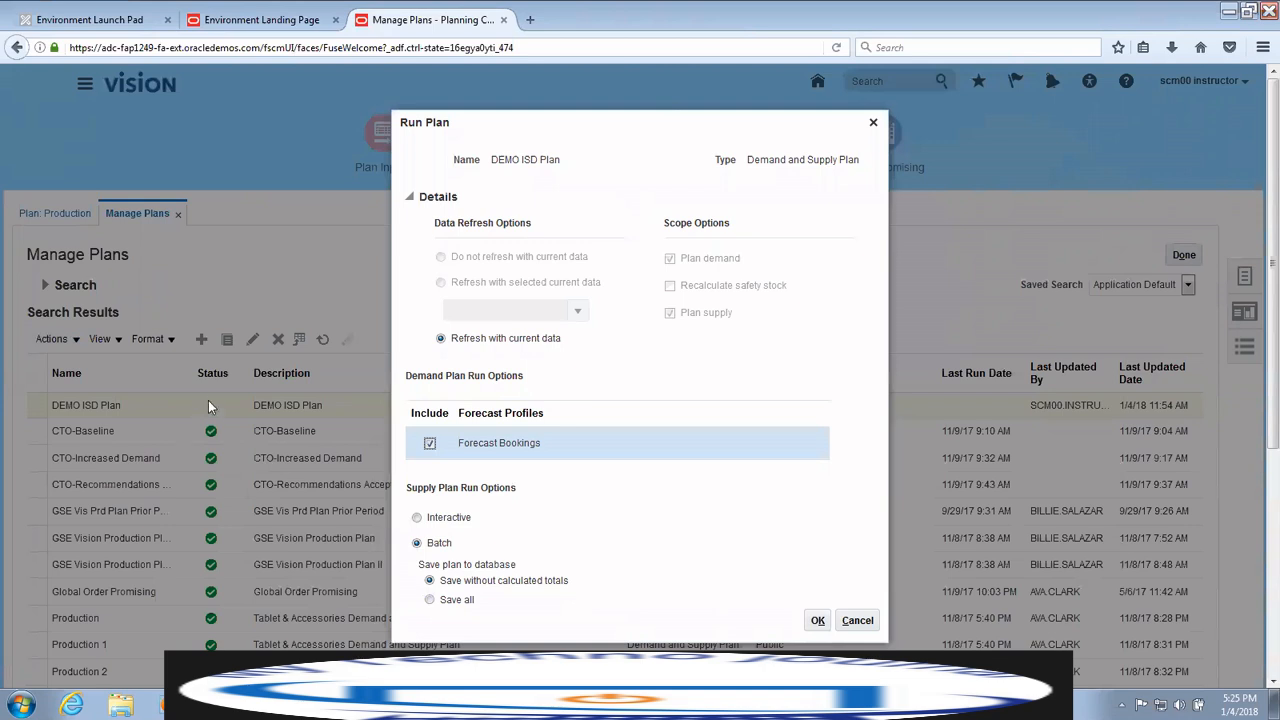
click(857, 621)
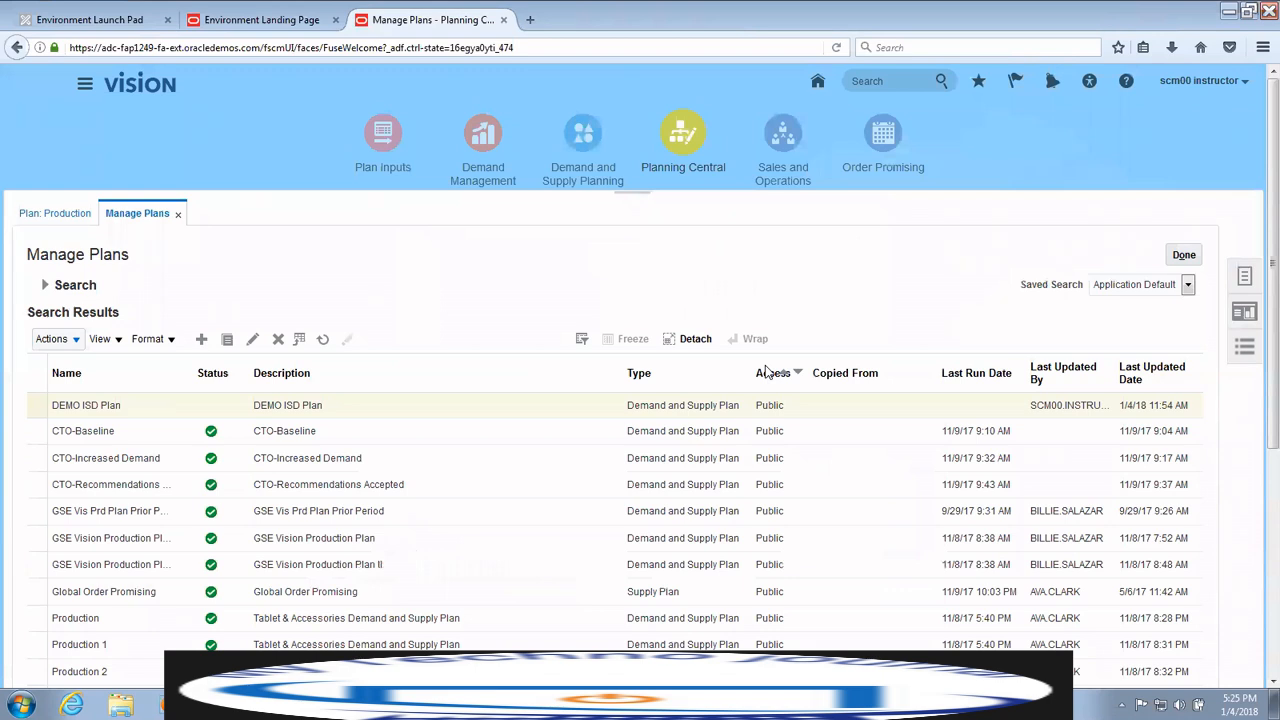
click(550, 412)
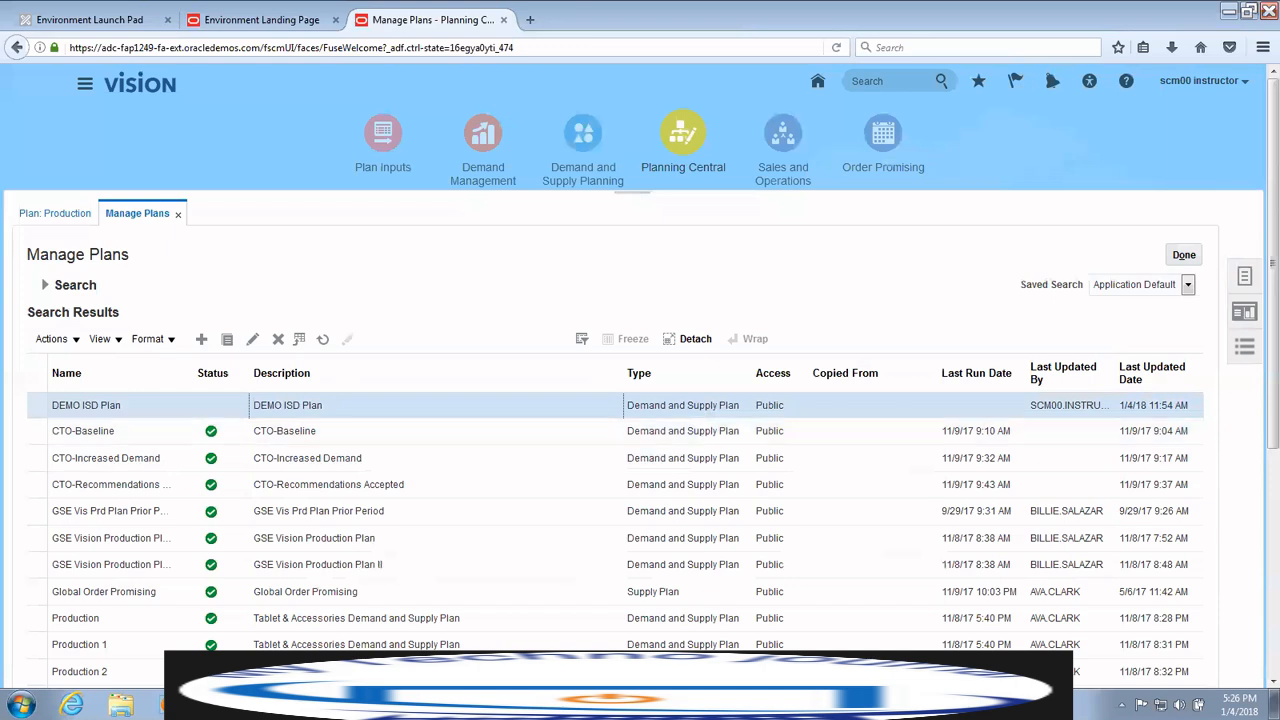
- Switch to the PowerPoint presentation Lesson 07_Manage_Configurable_Workbench.pptx
click(468, 705)
click(468, 667)
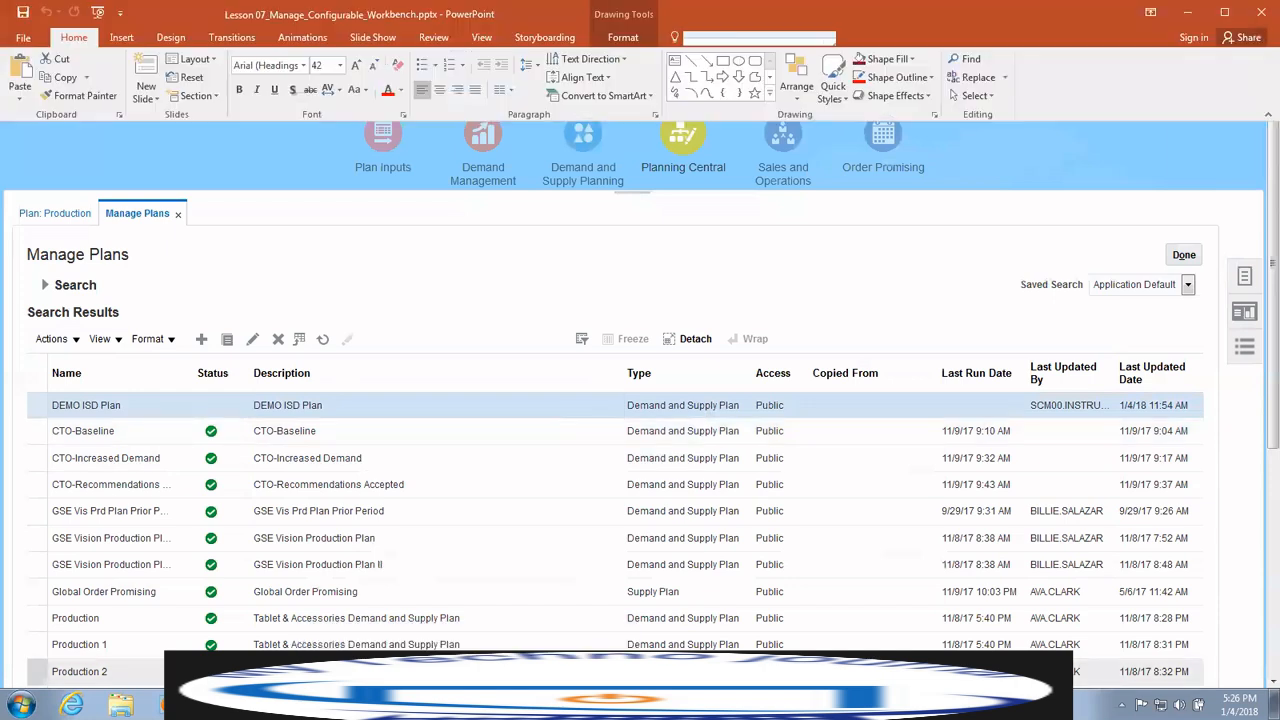
click(613, 573)
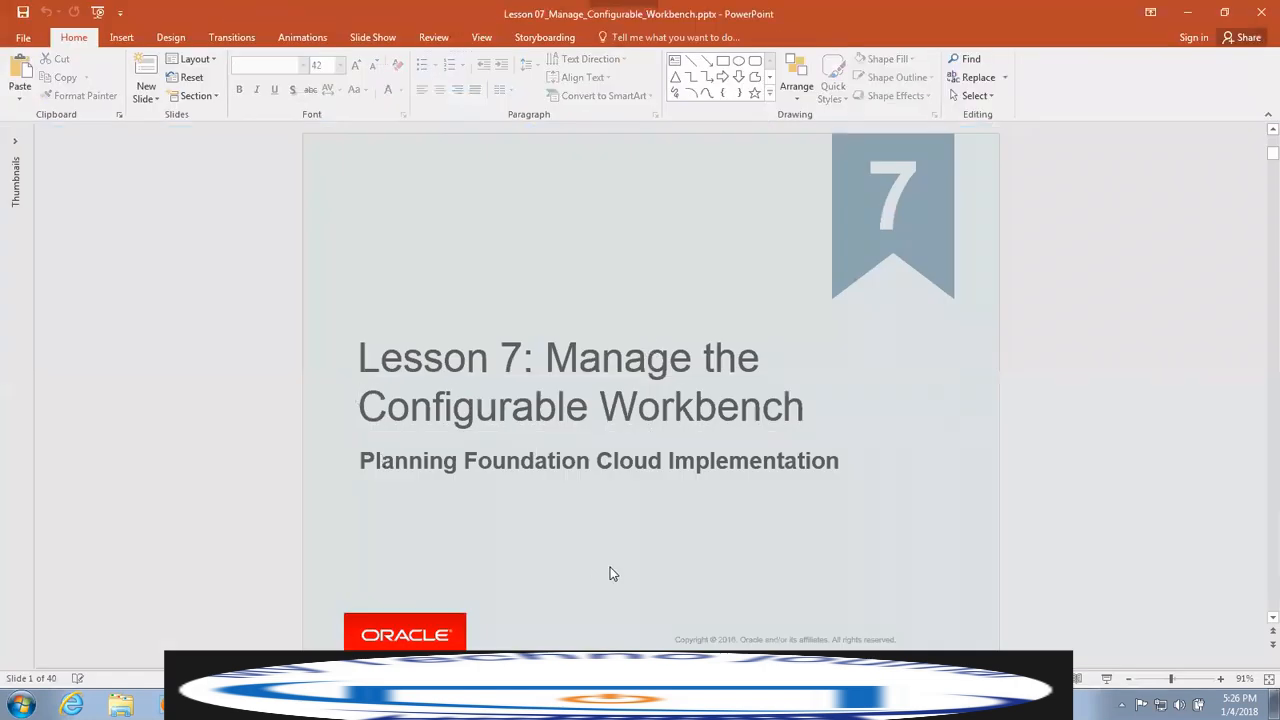